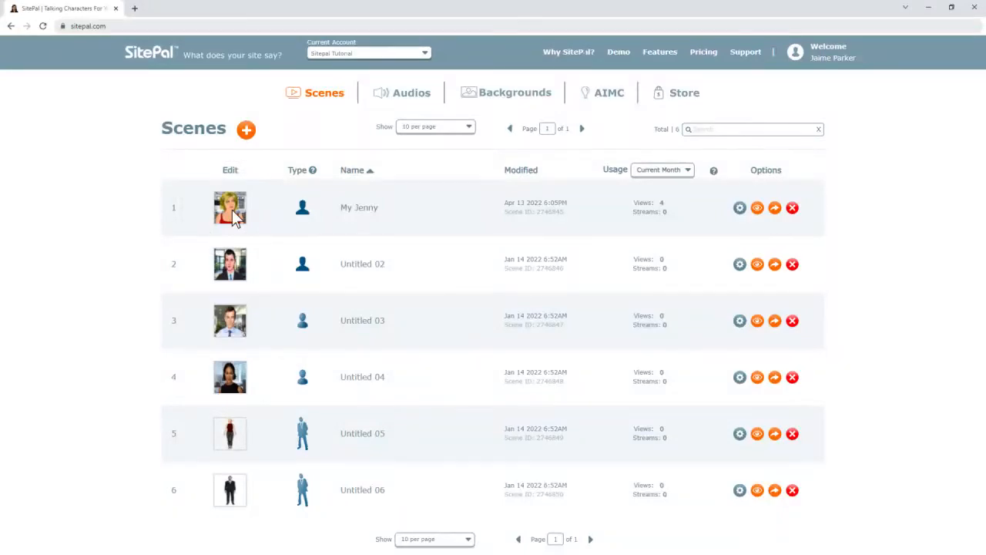
Open the My Jenny scene in the scene editor and show its AUDIO section
left_click(230, 207)
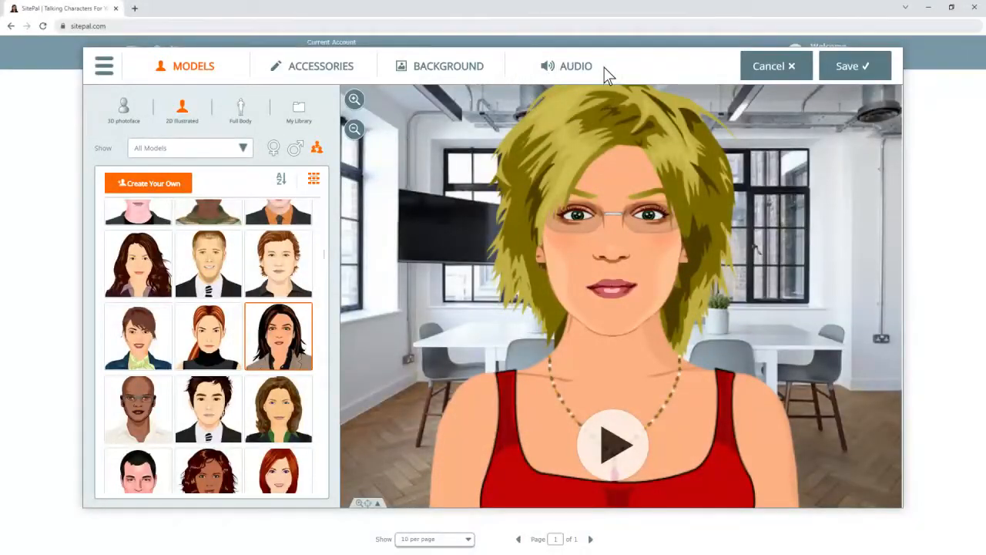
left_click(577, 71)
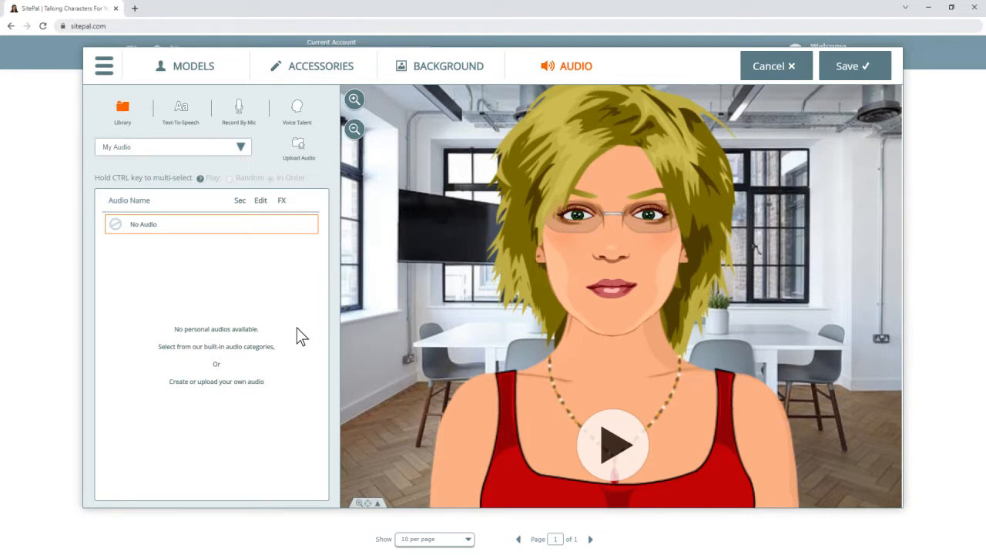
Bring up the Upload Audio form, keeping the audio category on My Audio
left_click(300, 152)
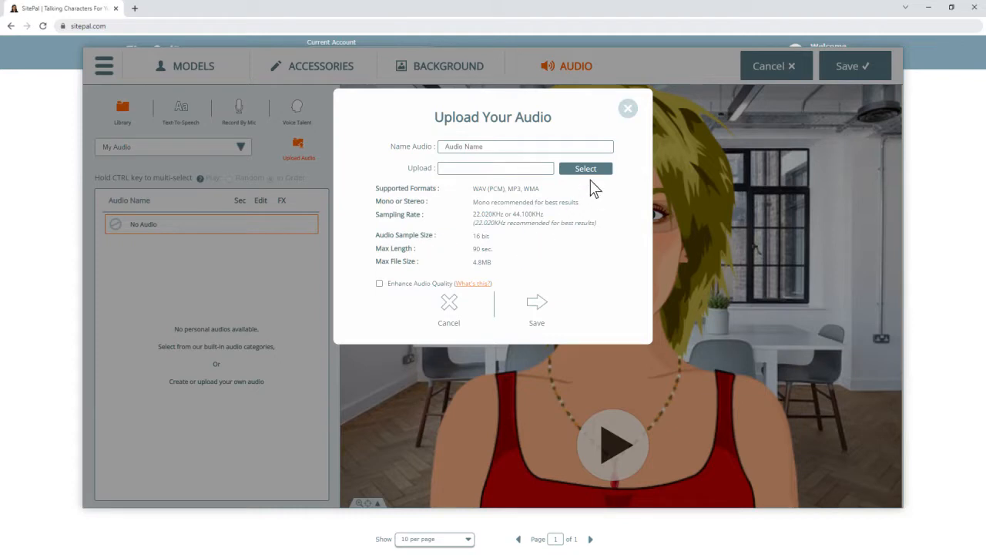
left_click(628, 108)
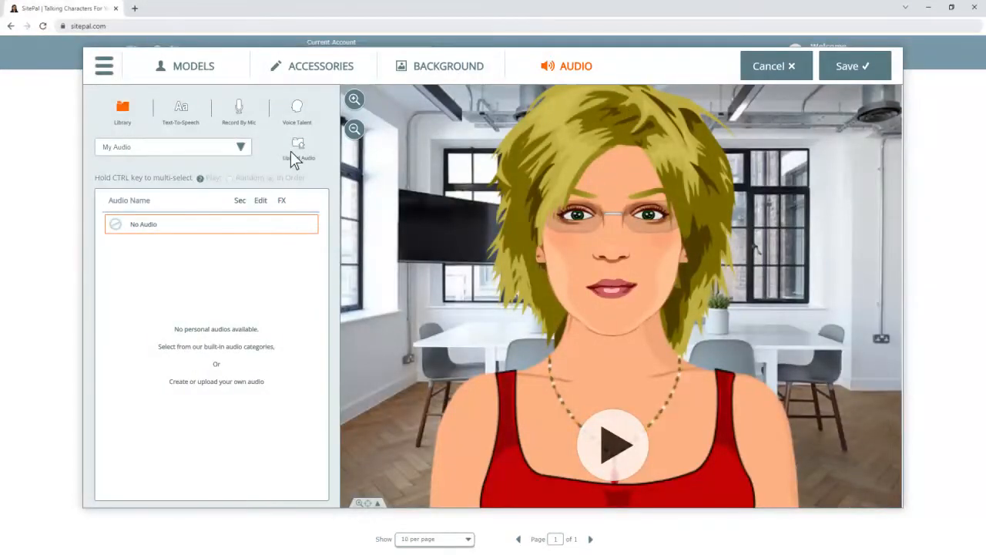
left_click(240, 147)
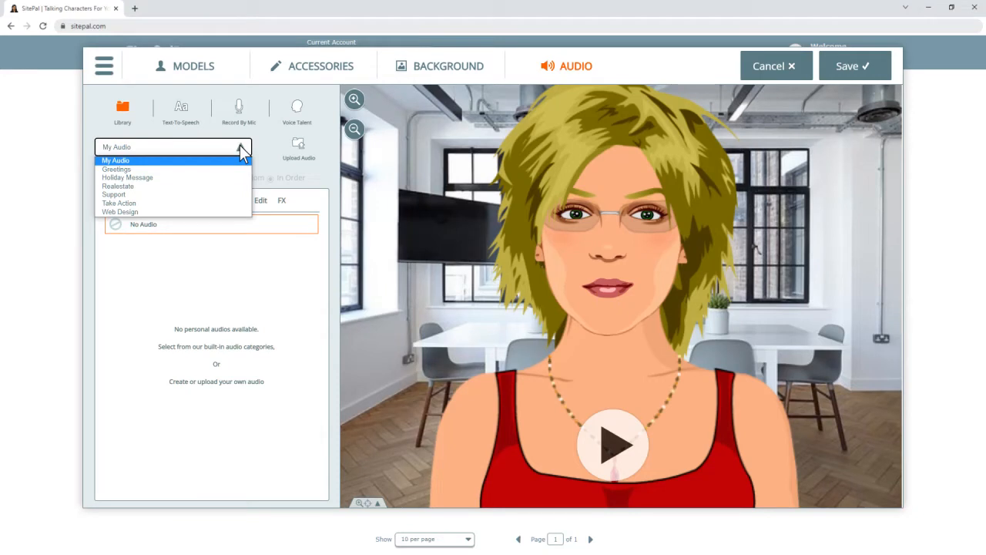
left_click(239, 145)
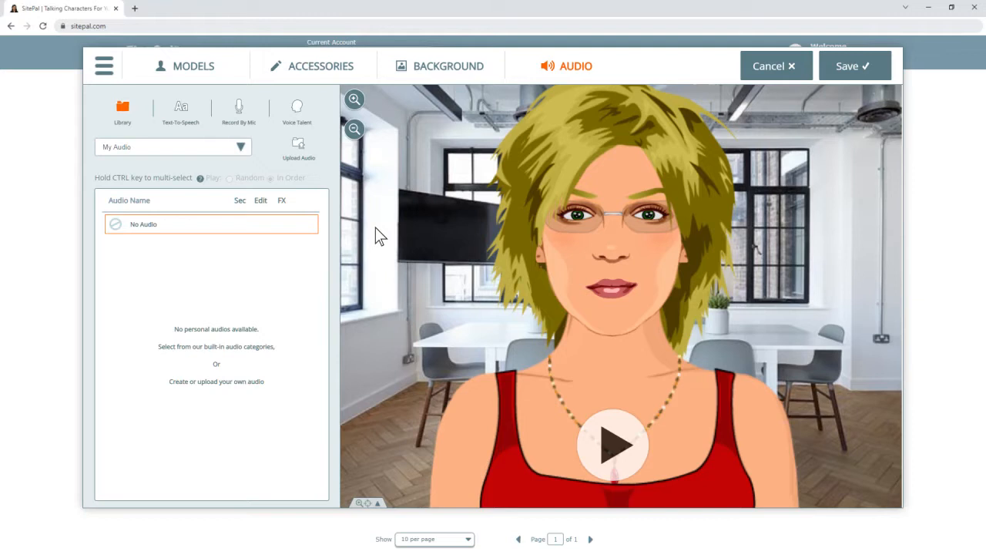
left_click(300, 150)
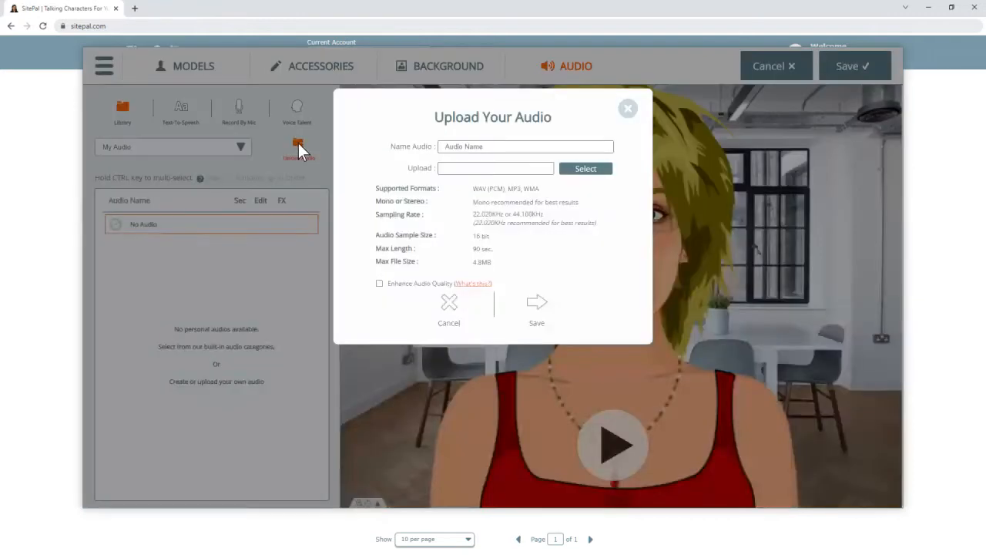
Upload audio sample.mp3 with Enhance Audio Quality on and save it as 'My Audio'
left_click(589, 173)
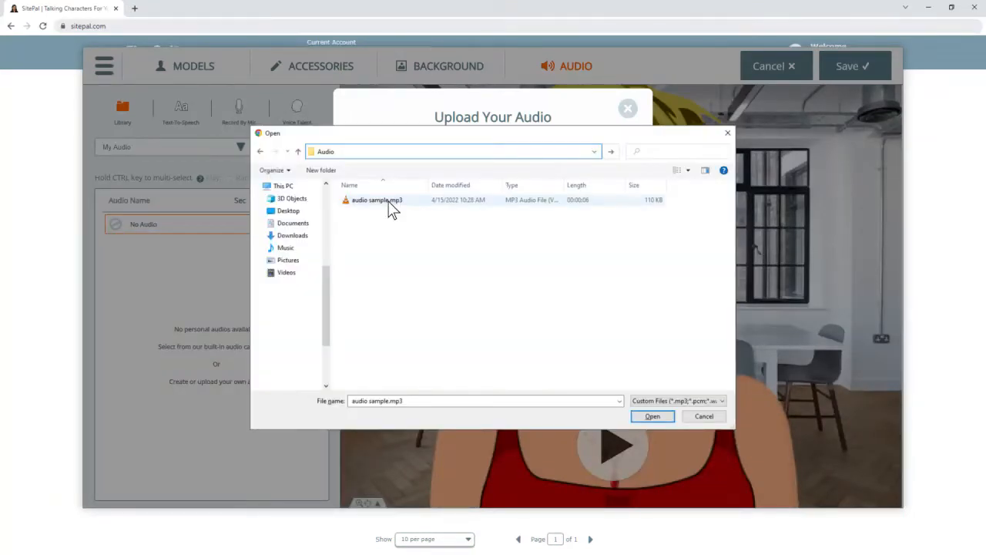
double_click(382, 200)
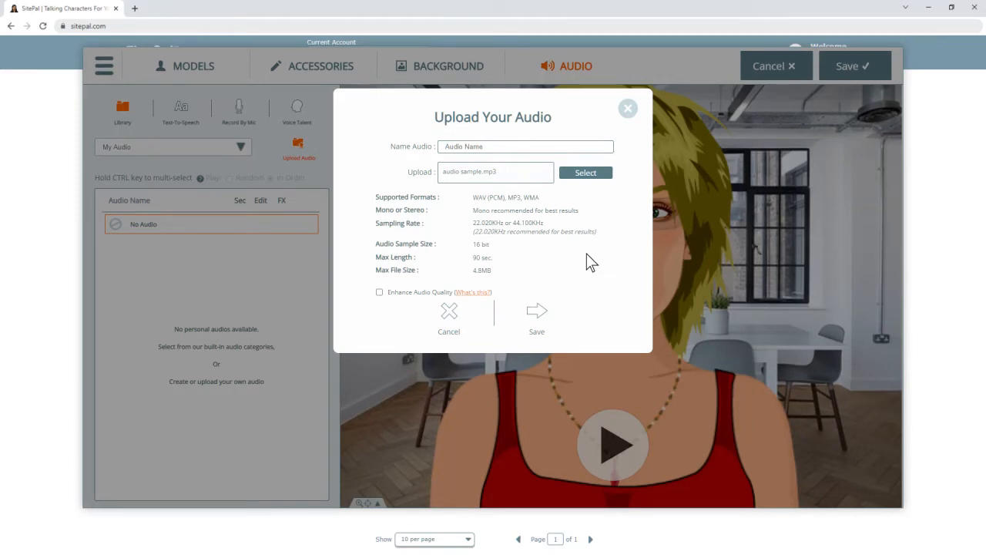
left_click(558, 324)
left_click(408, 308)
left_click(379, 293)
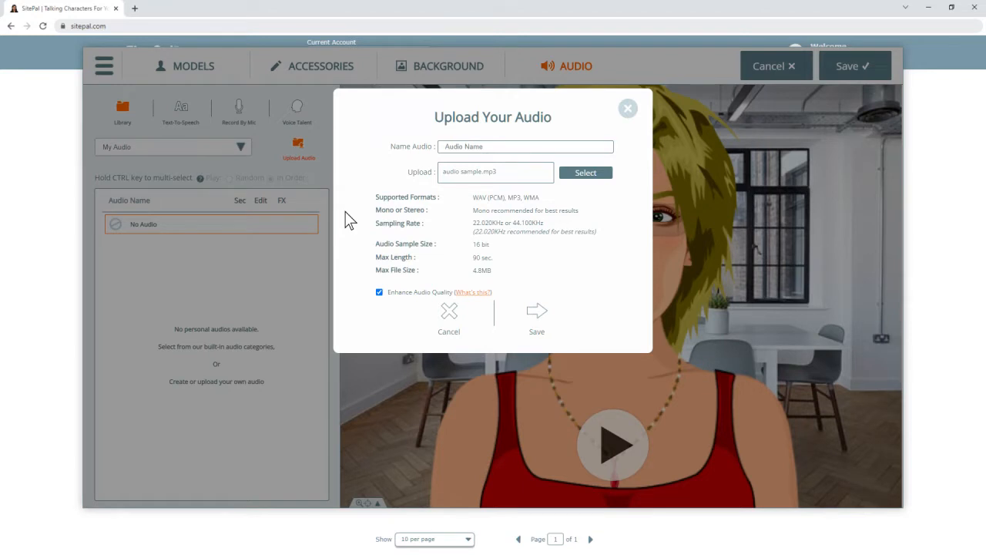
left_click(441, 151)
type("My Audio")
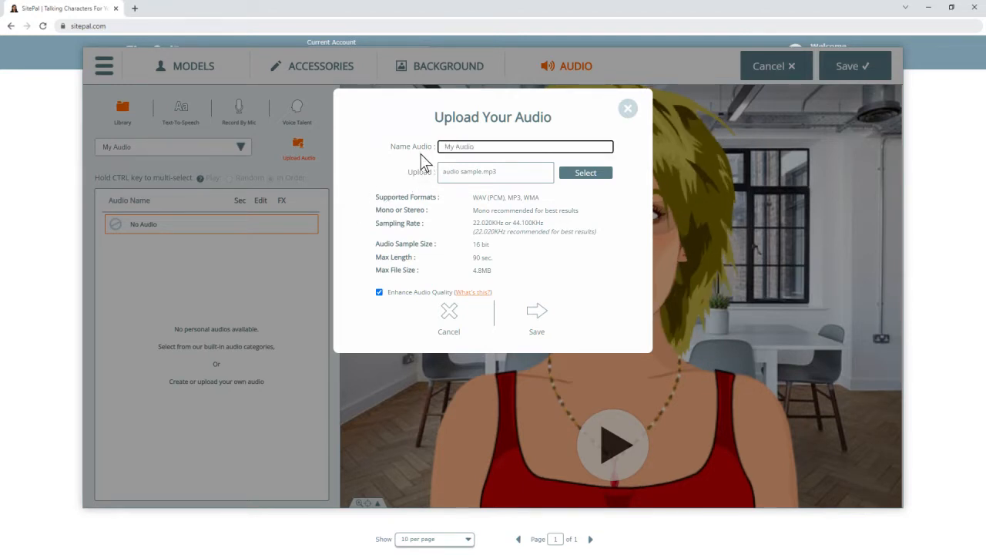
left_click(539, 315)
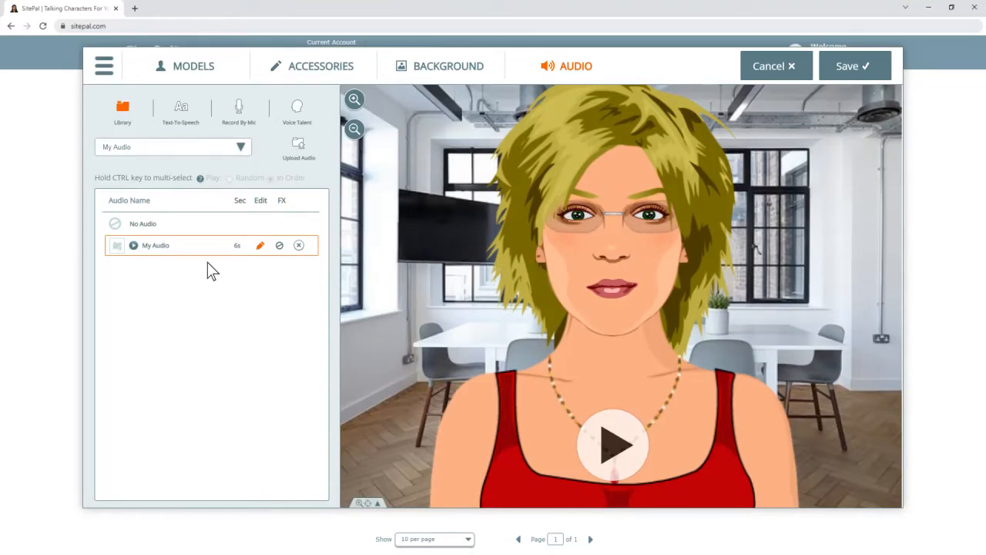
Switch the Audio panel to the Text-To-Speech form
left_click(180, 135)
left_click(180, 108)
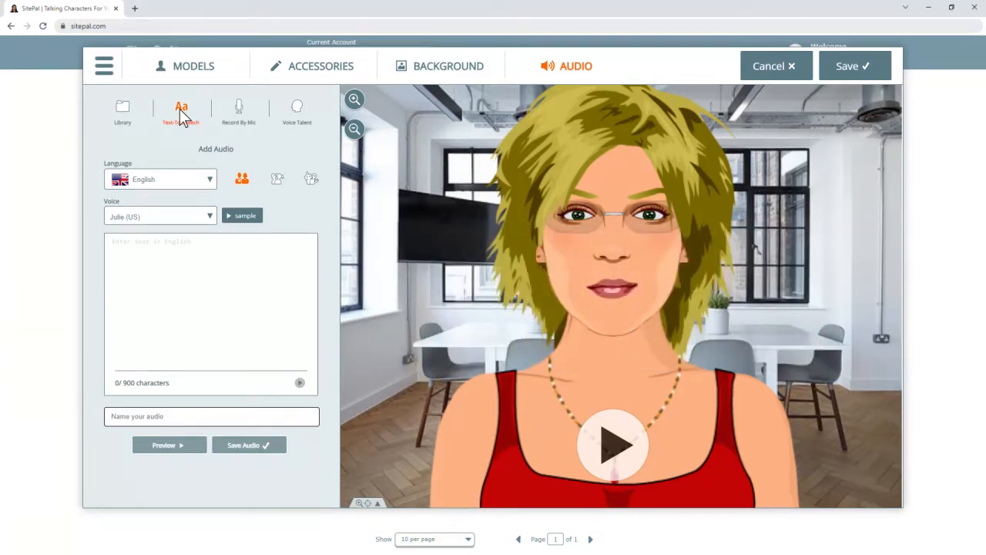
Enter 'Hello everyone, welcome to our website', preview it, and try the Brenda (US) voice
left_click(112, 241)
type("Hello everyone, welc")
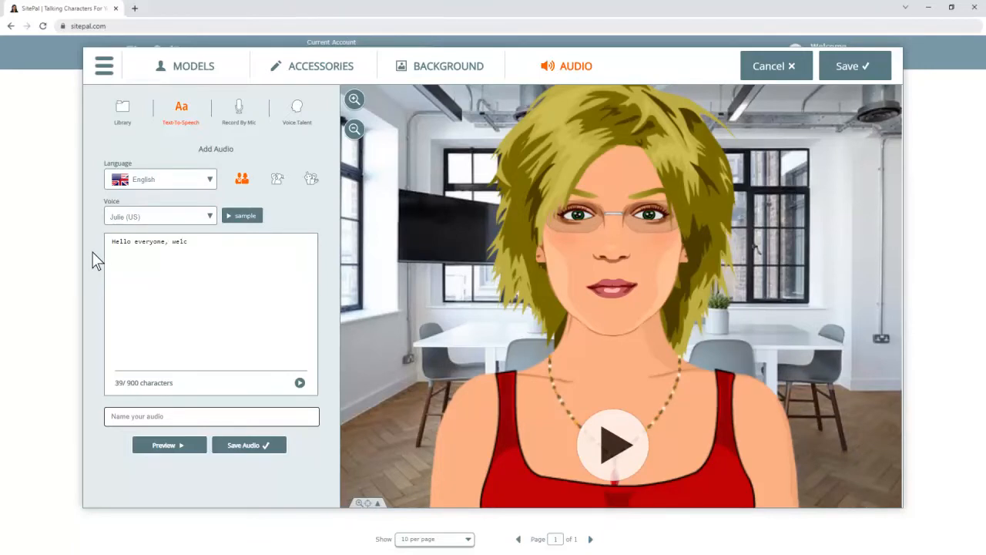
type("ome to our website!")
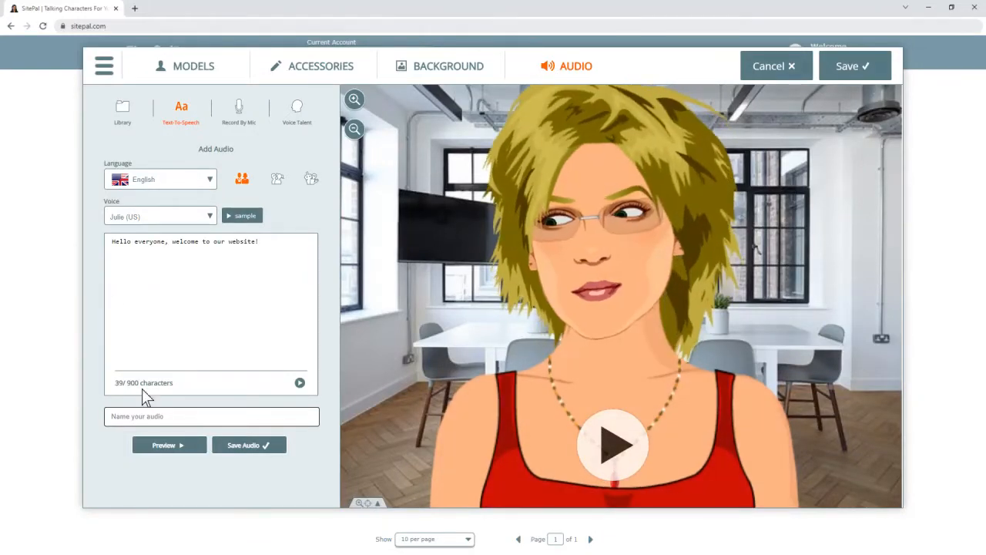
left_click(167, 445)
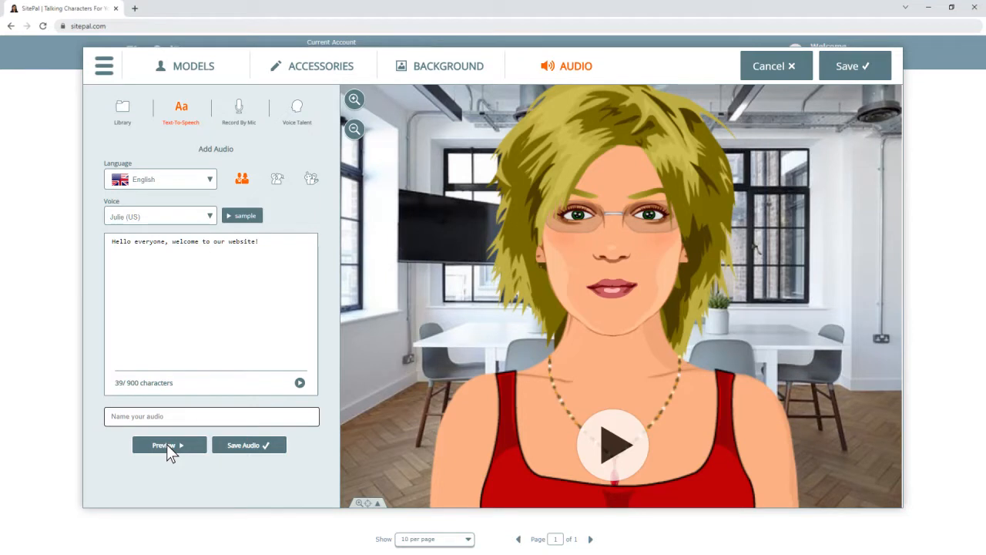
left_click(211, 218)
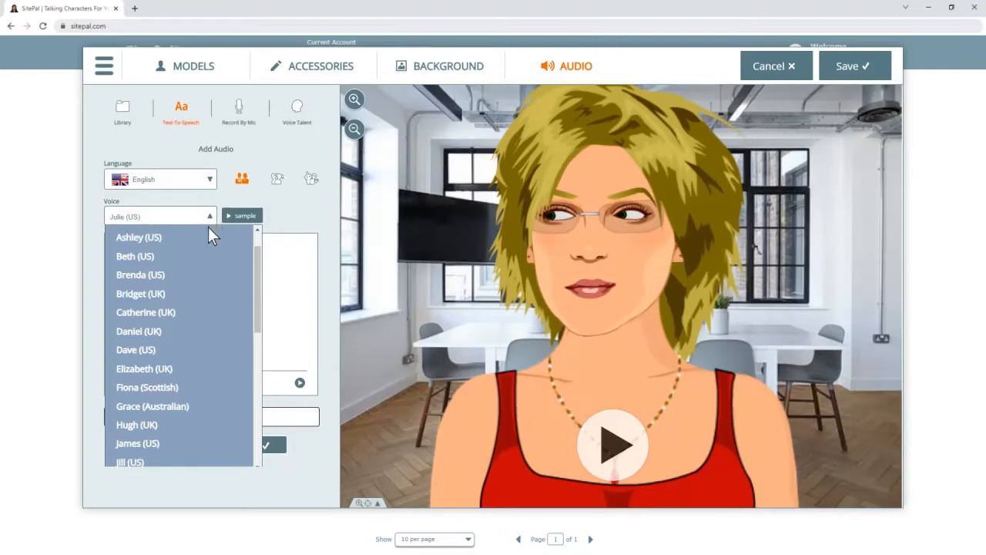
left_click(200, 275)
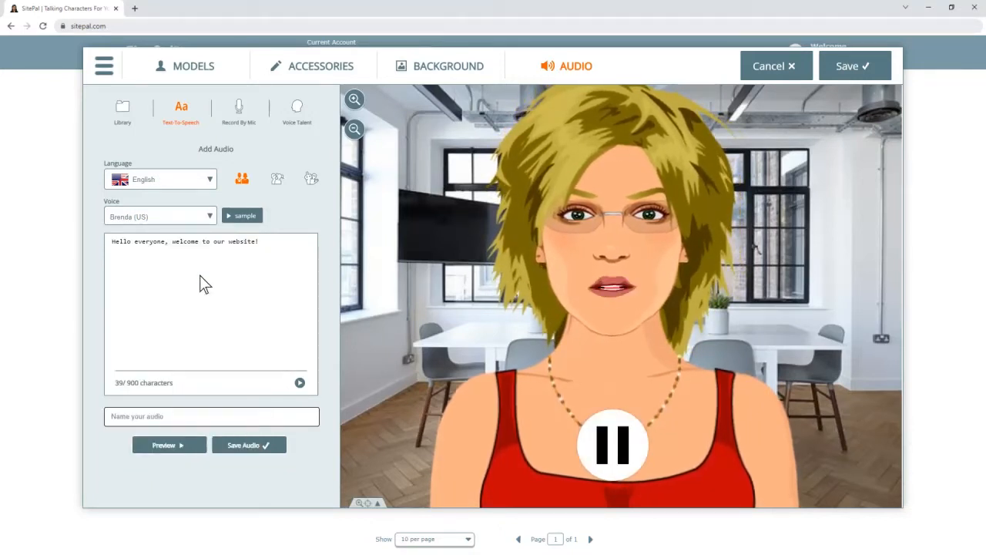
left_click(211, 218)
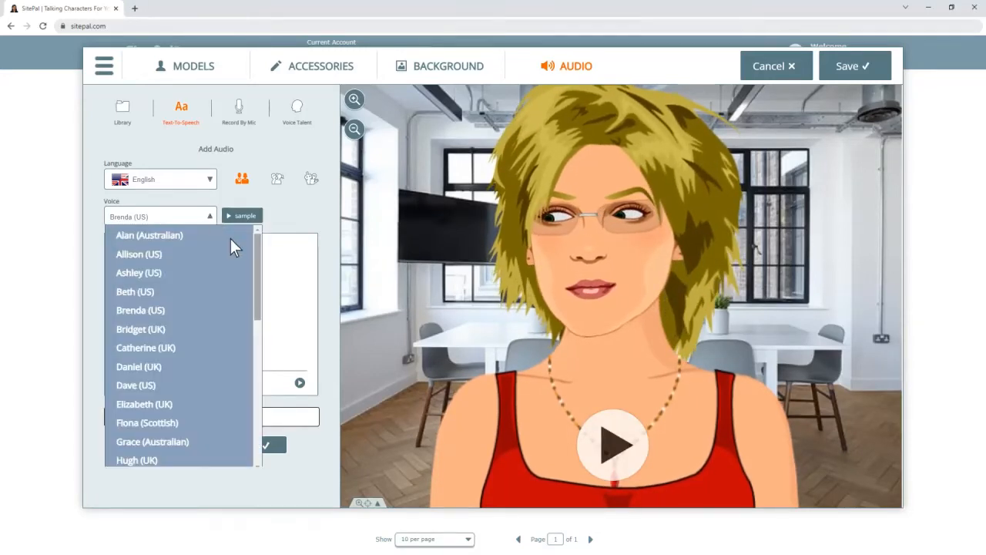
left_click_drag(259, 278, 257, 412)
left_click(268, 412)
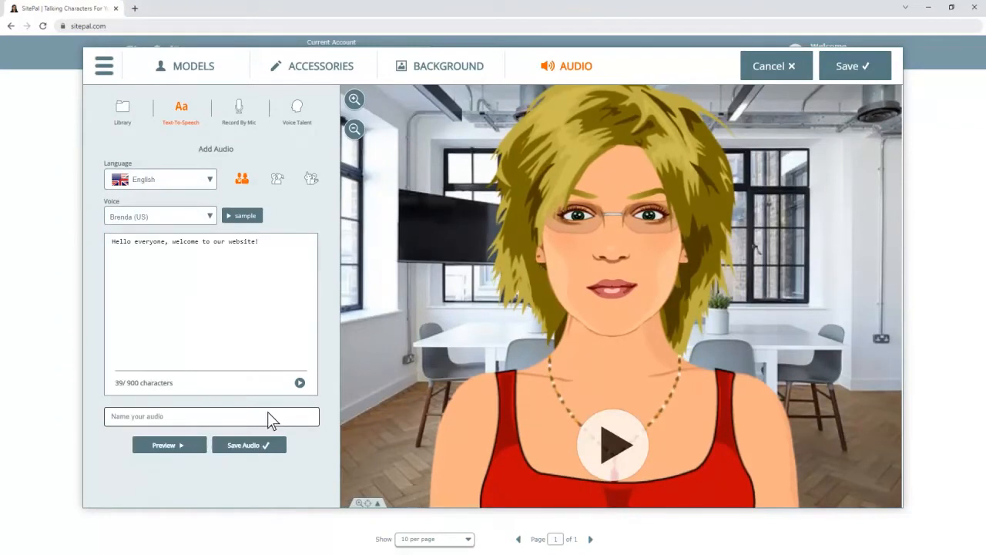
Switch the speech language to Japanese and preview the spoken message
left_click(208, 179)
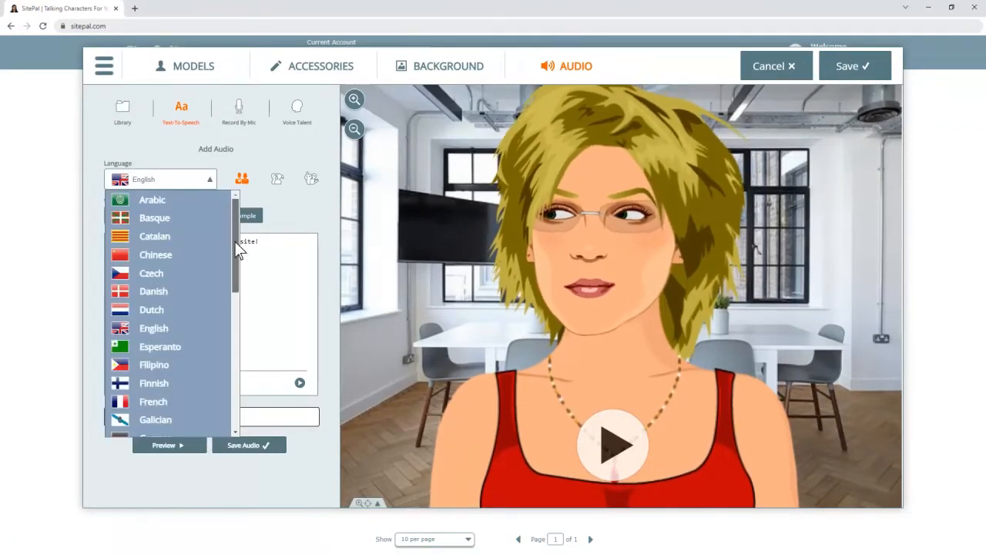
left_click_drag(235, 249, 237, 383)
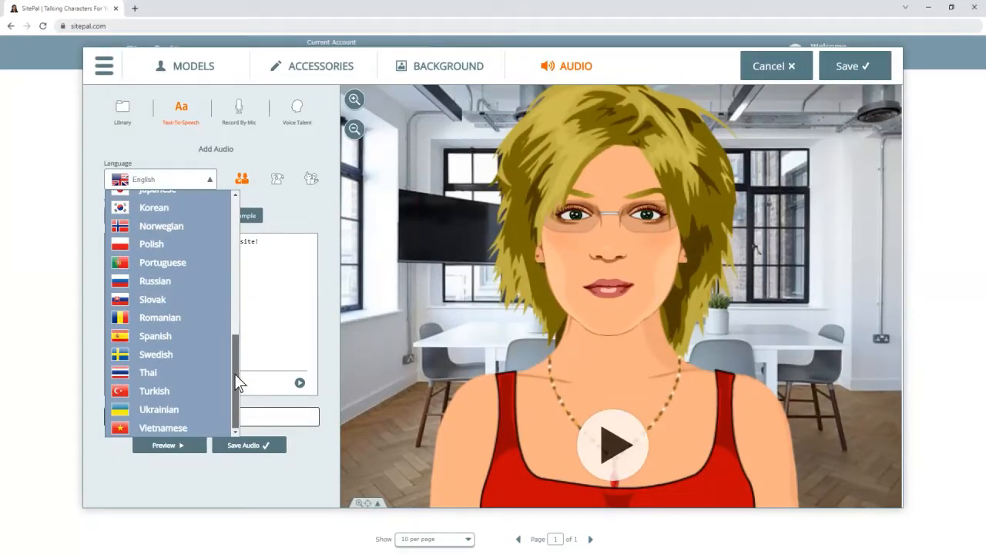
left_click_drag(238, 383, 238, 346)
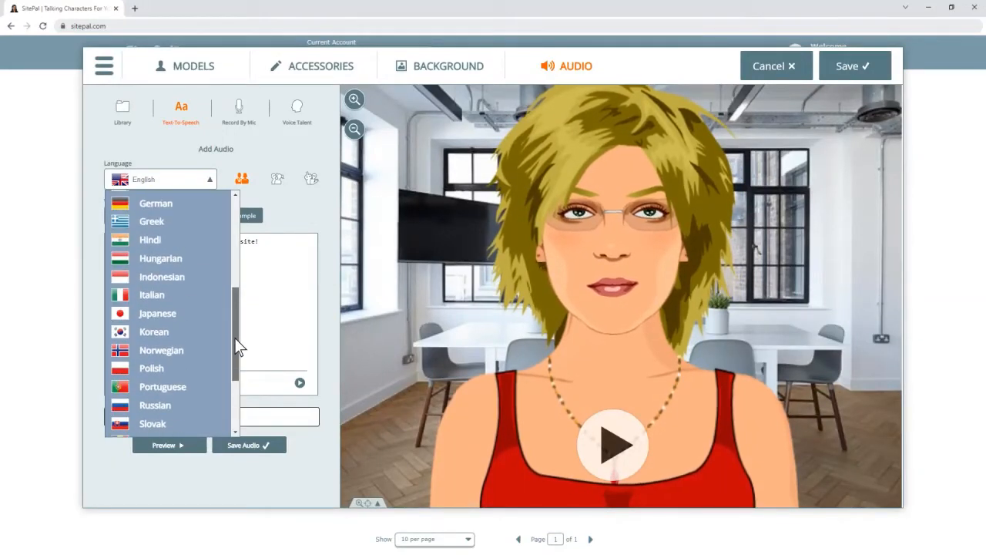
left_click(214, 319)
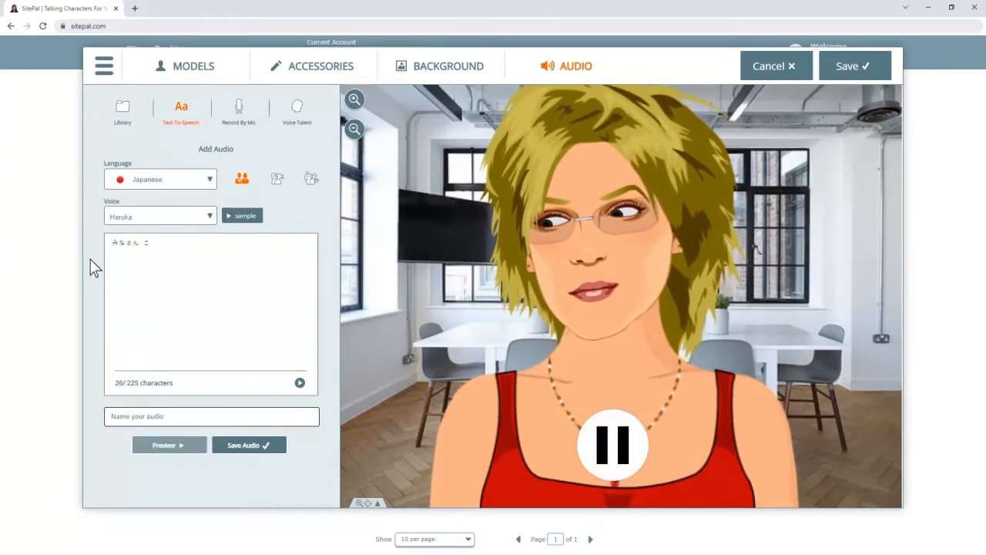
left_click(163, 445)
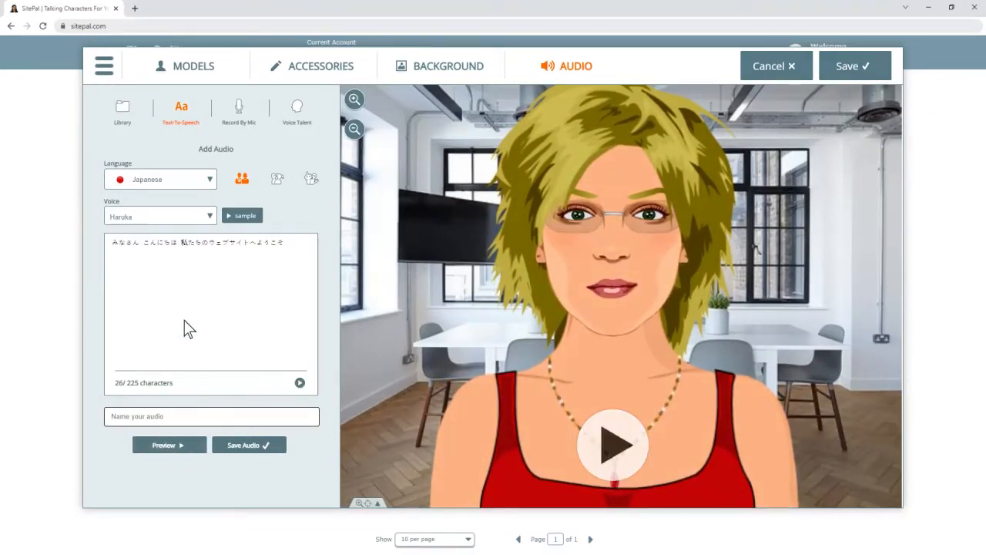
Set the language back to English with the Julie (US) voice
left_click(208, 178)
left_click(193, 202)
left_click(210, 218)
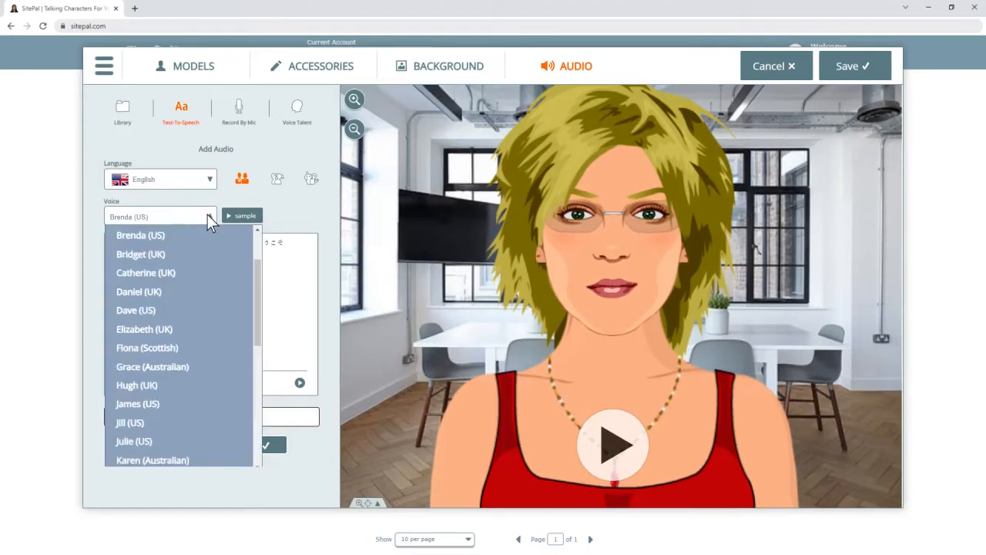
left_click(193, 441)
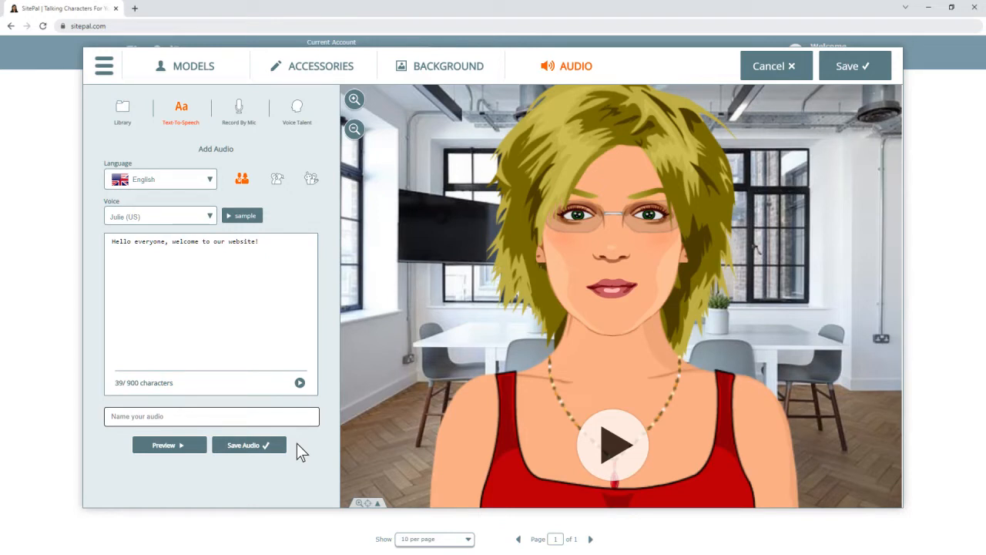
Name the text-to-speech clip 'My Welcome Audio' and save it to the library
left_click(112, 422)
type("My Welcome Audio")
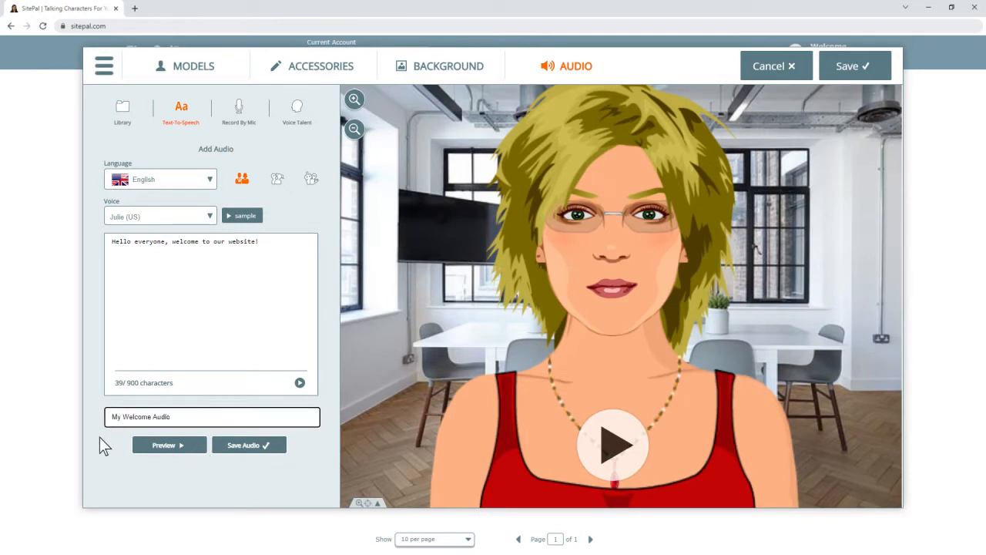
left_click(247, 445)
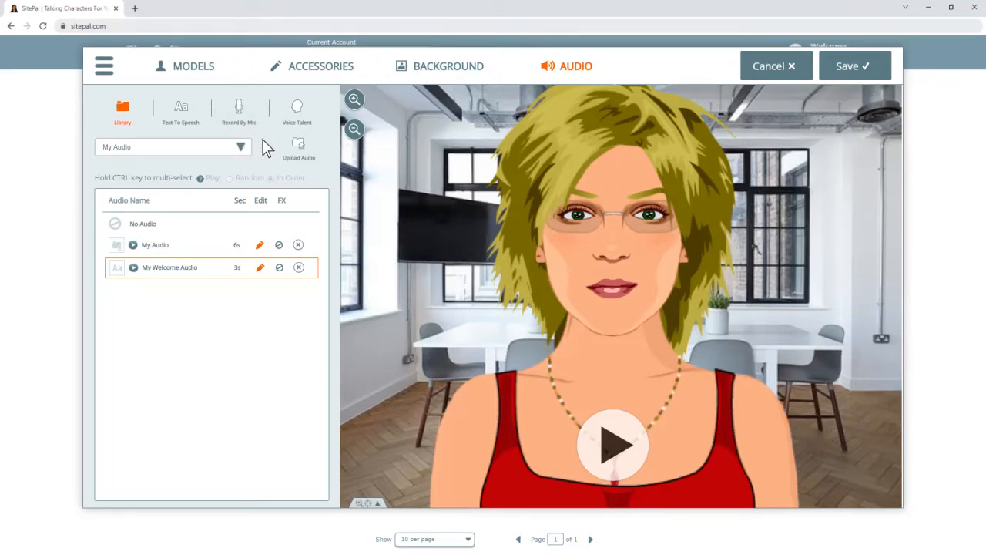
left_click(239, 109)
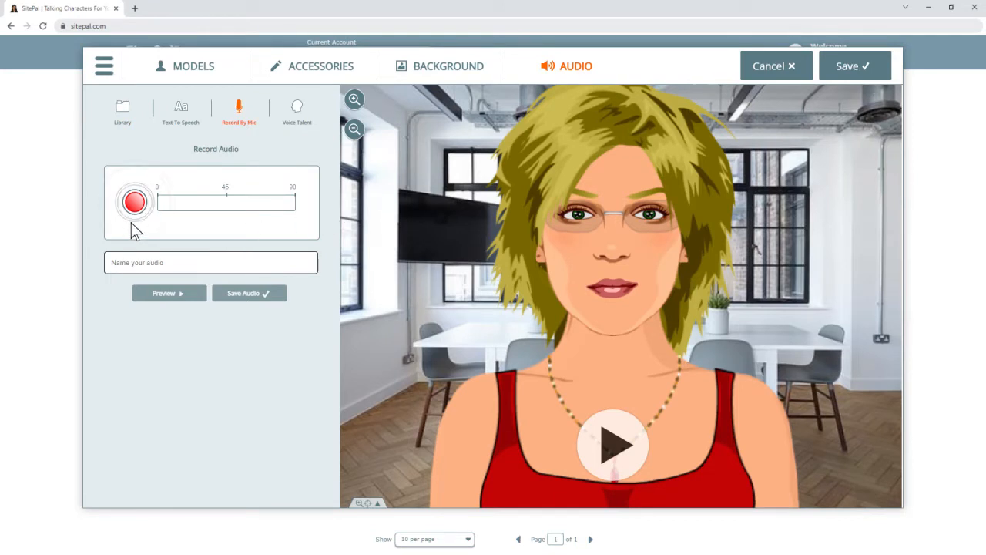
left_click(297, 107)
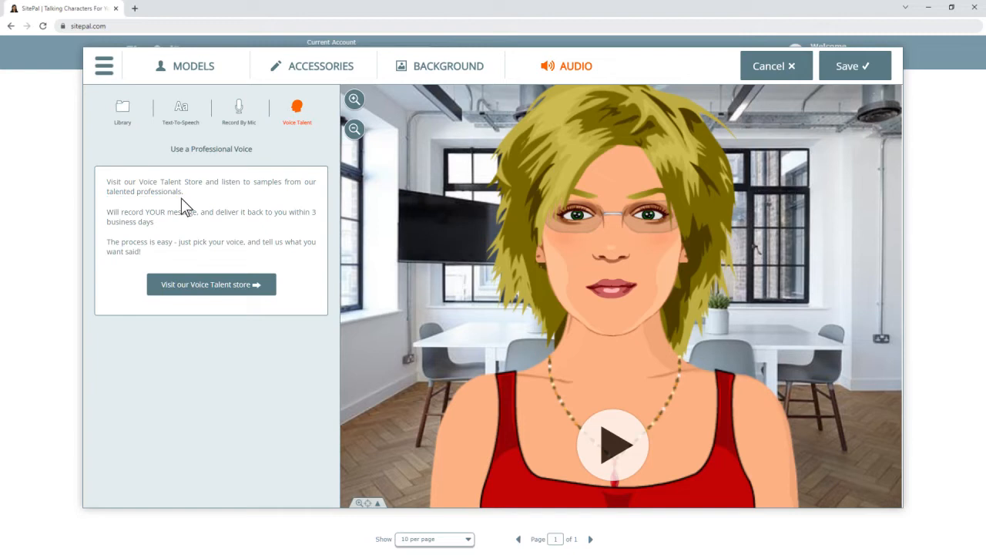
left_click(124, 112)
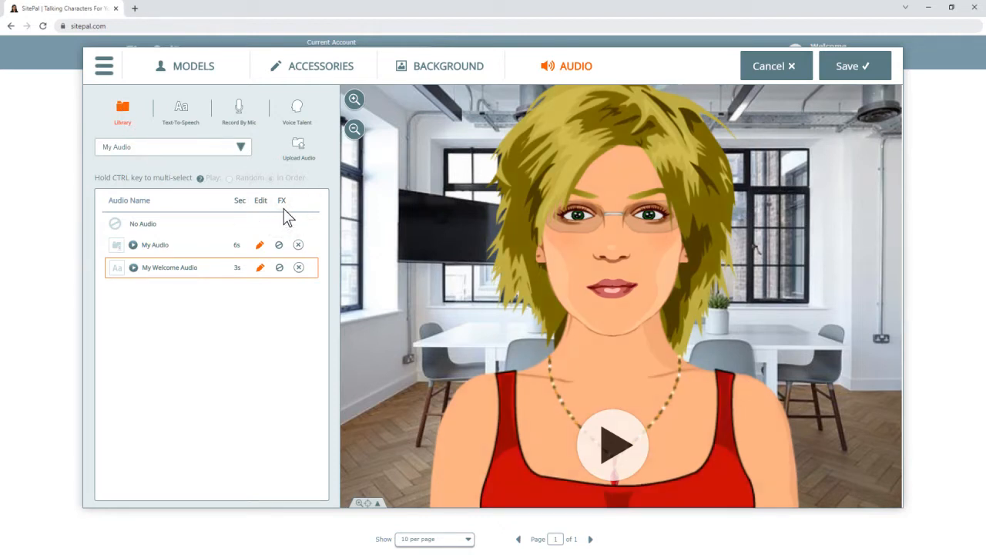
left_click(281, 271)
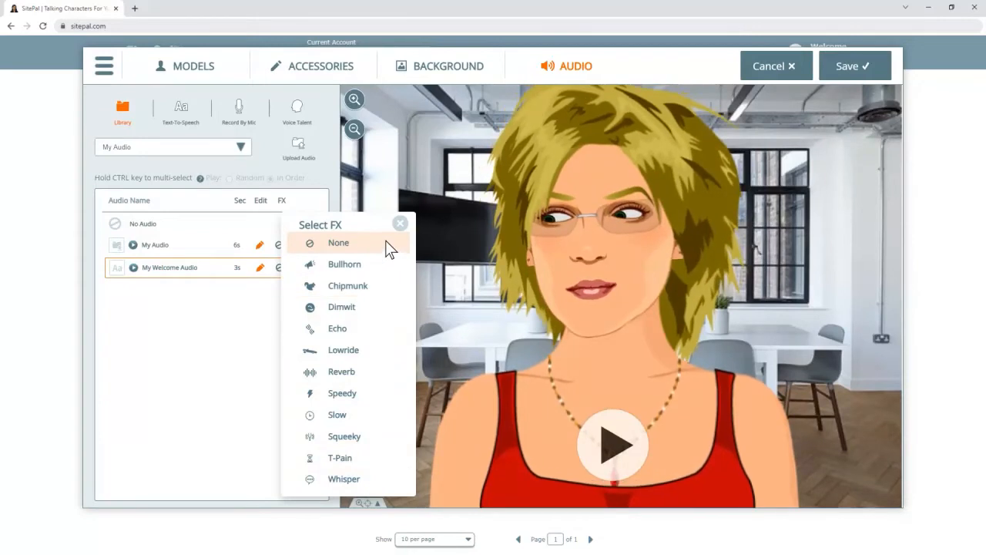
left_click(401, 223)
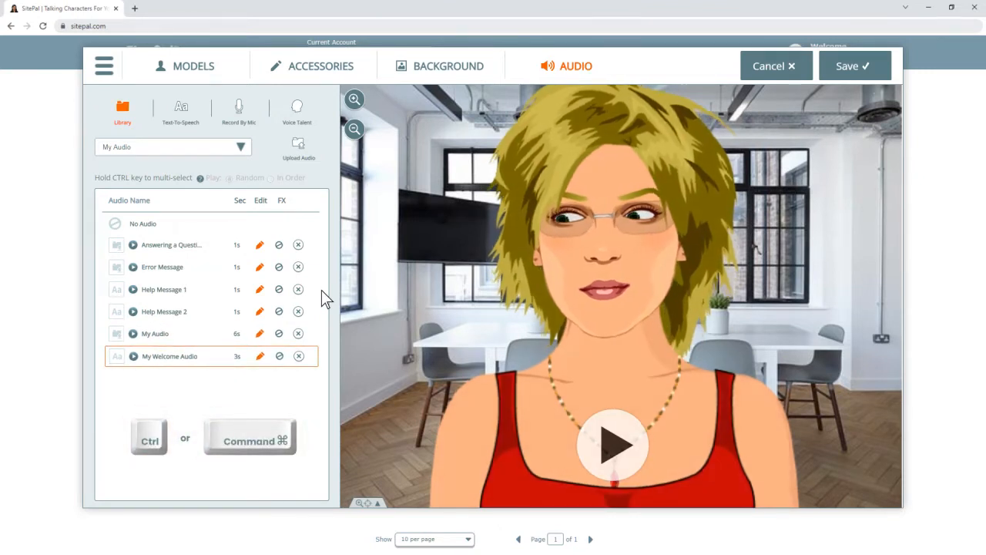
left_click(214, 333, "ctrl")
left_click(215, 311, "ctrl")
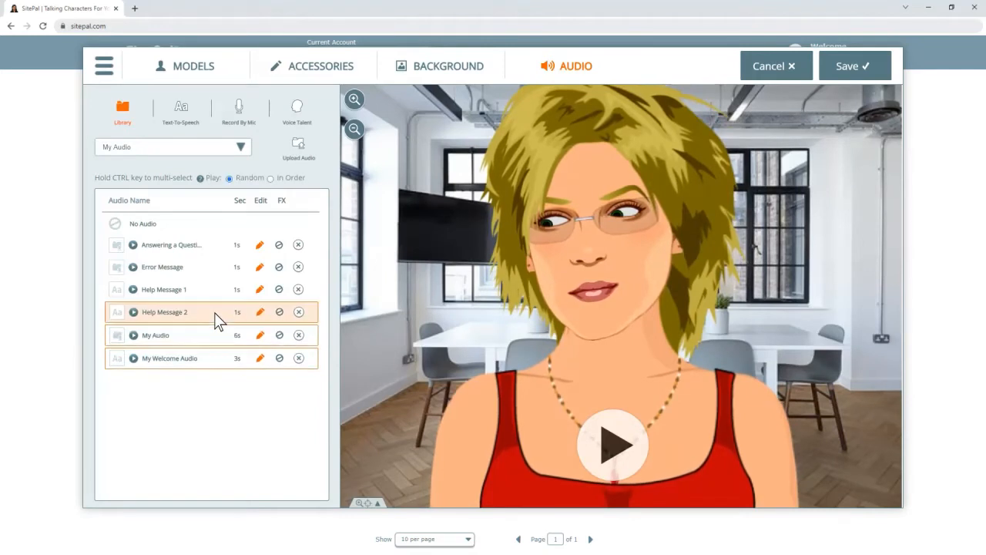
left_click(214, 293, "ctrl")
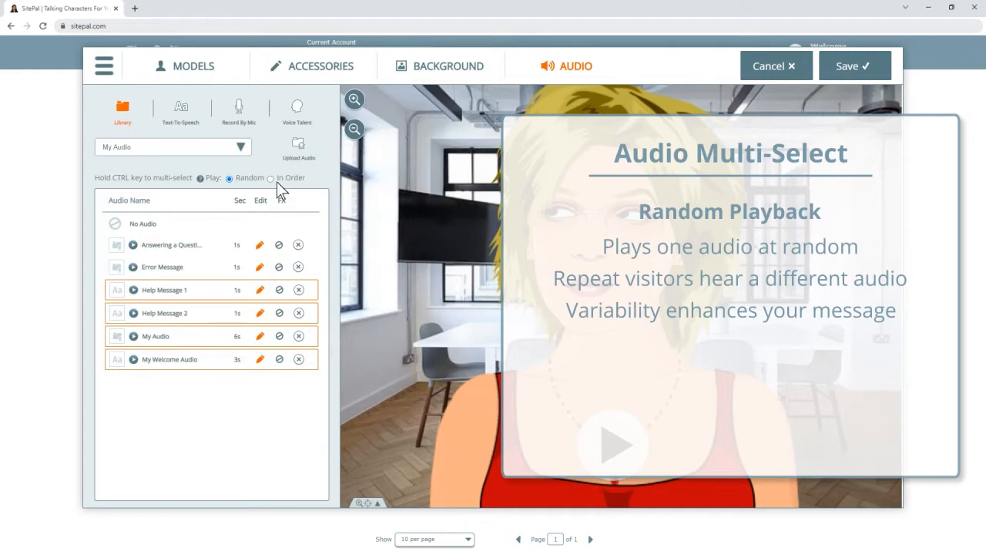
left_click(271, 178)
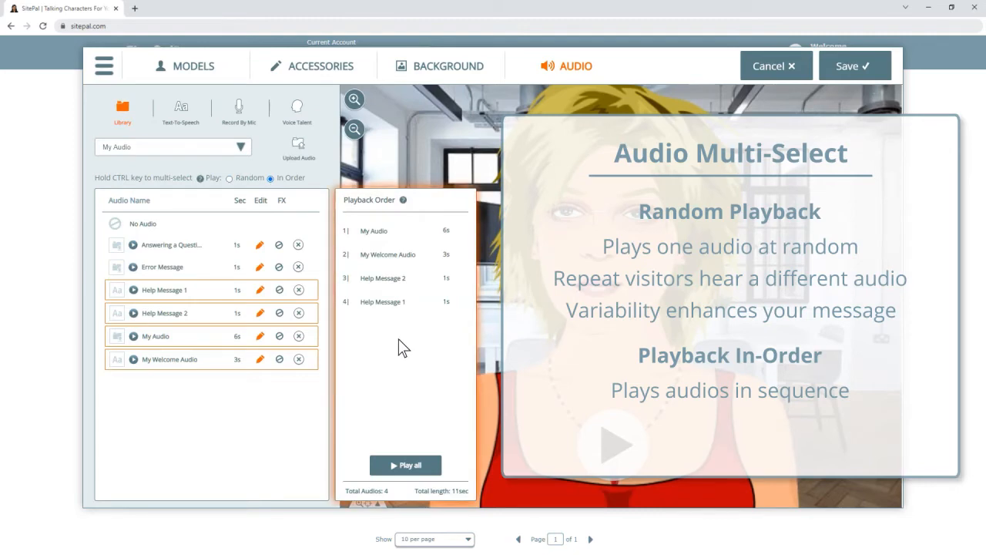
left_click_drag(416, 297, 426, 238)
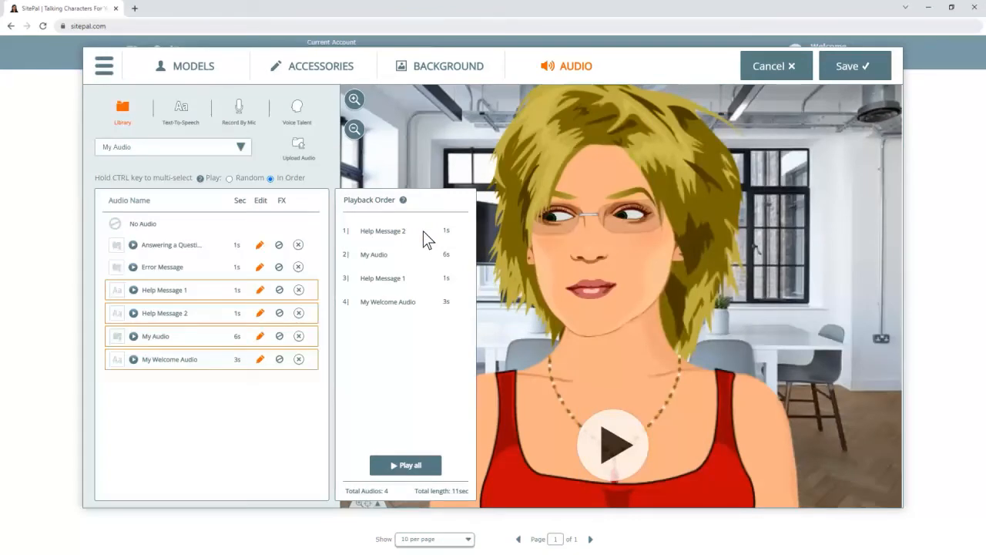
left_click(214, 361)
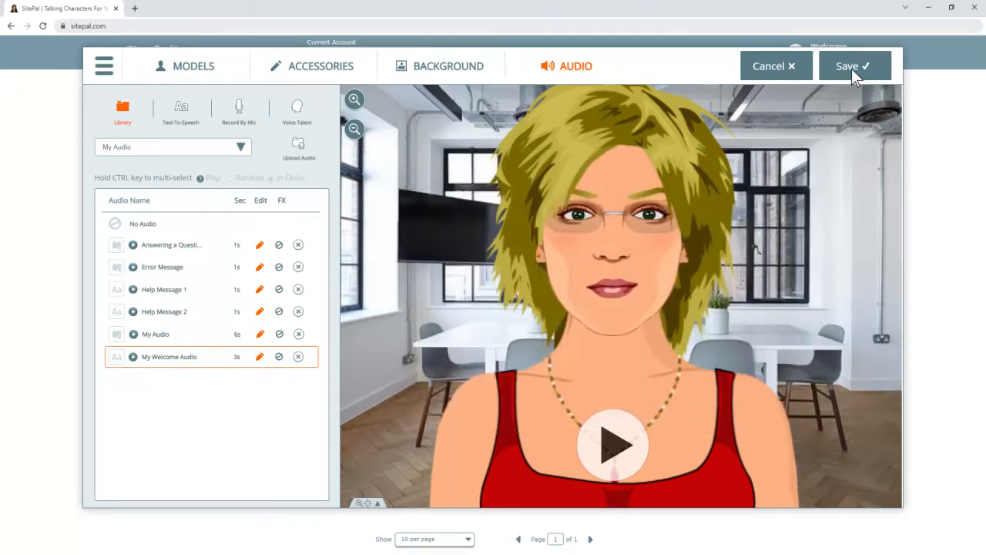
Save the My Jenny scene and go to the Audios management page
left_click(851, 68)
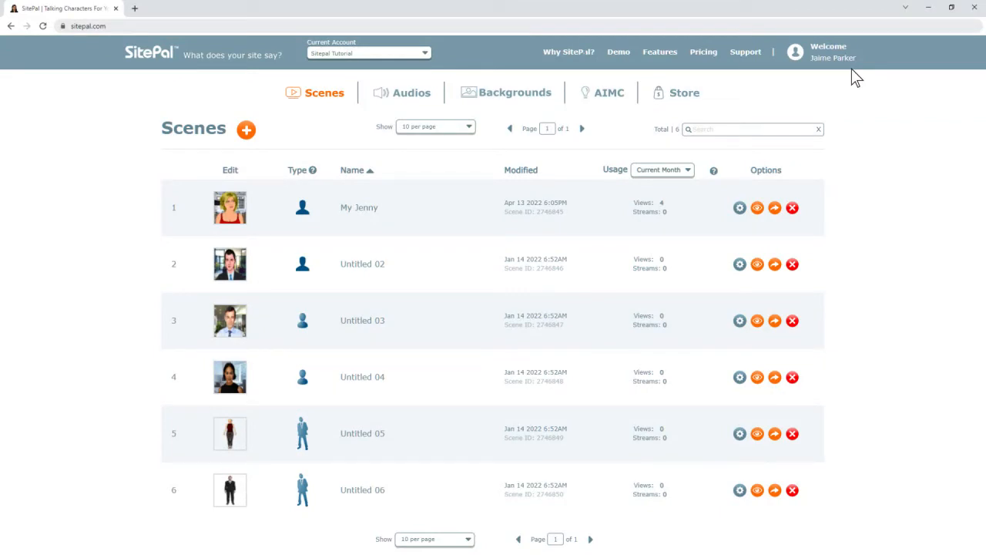
left_click(410, 105)
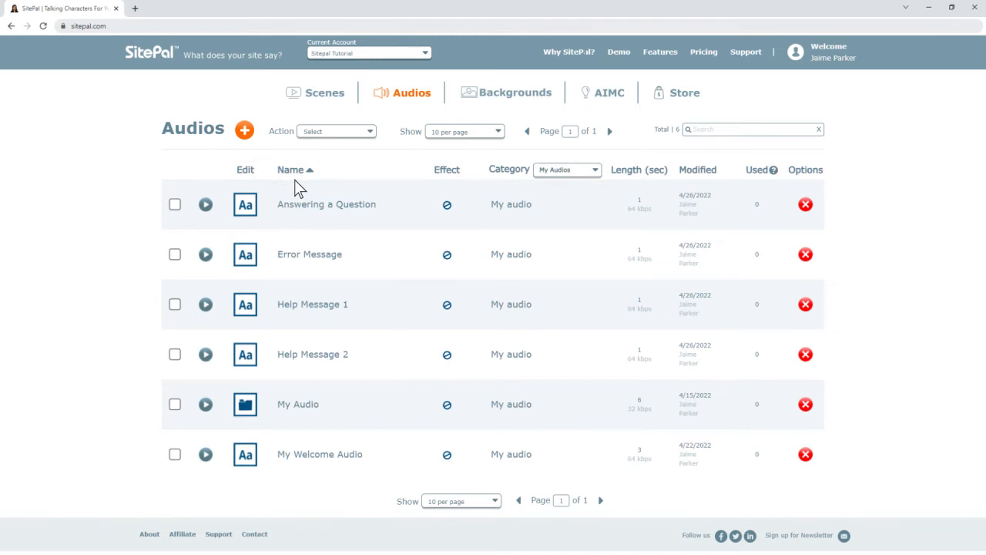
Open the Add Audio dialog, checking multi-upload before returning to single Upload
left_click(244, 130)
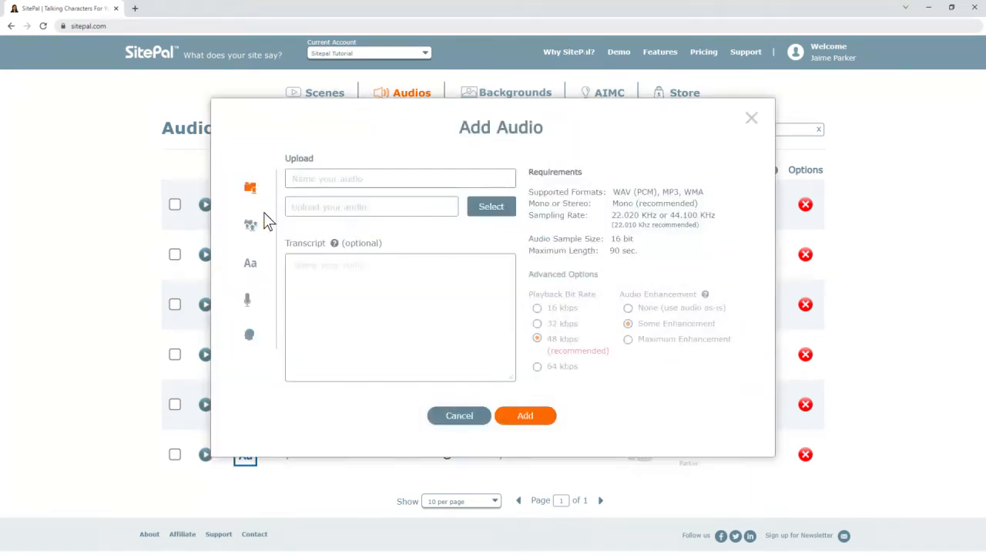
left_click(251, 224)
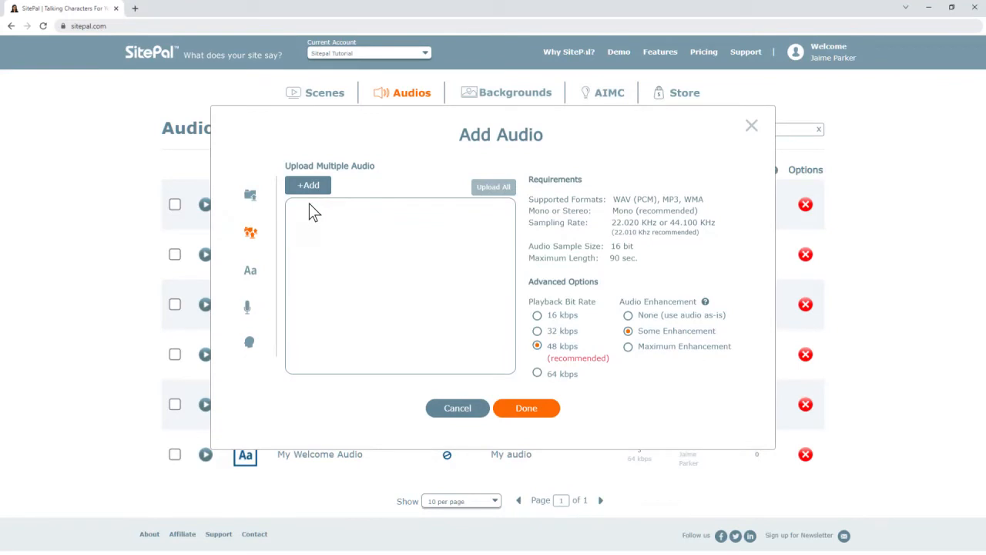
left_click(249, 194)
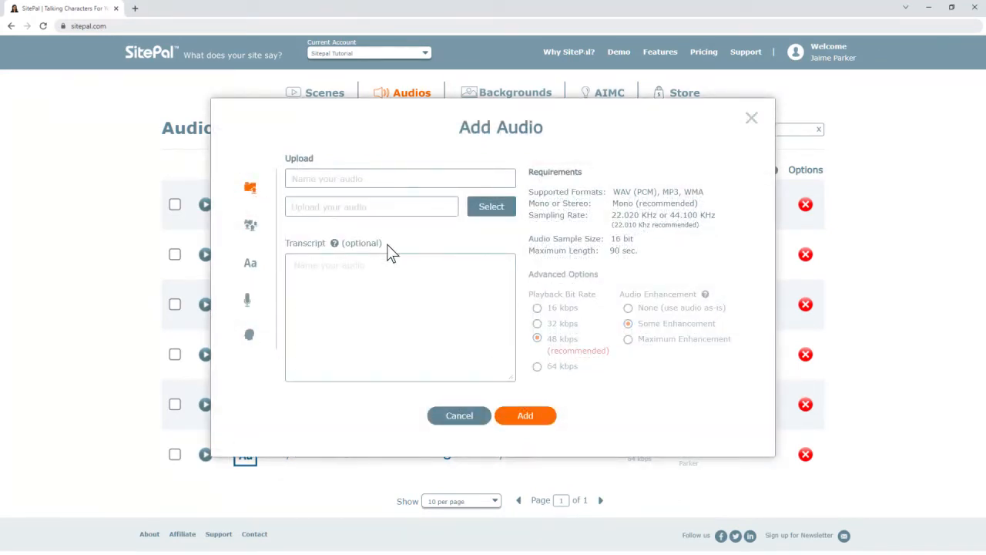
Write the transcript asking users to email support with questions, replacing the English with Japanese
left_click(296, 264)
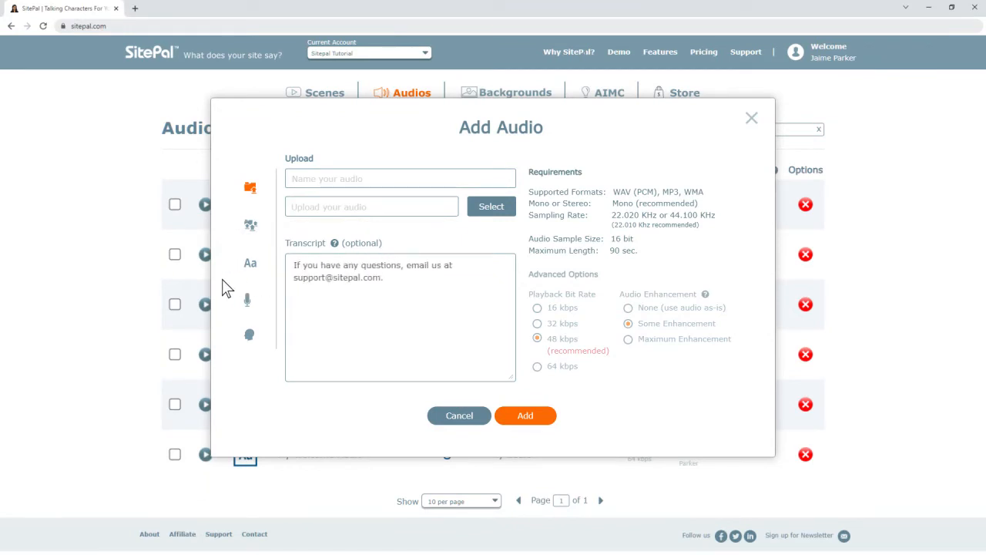
key("ctrl+a")
key("BackSpace")
type("ご不明な点がございましたら、")
key("Return")
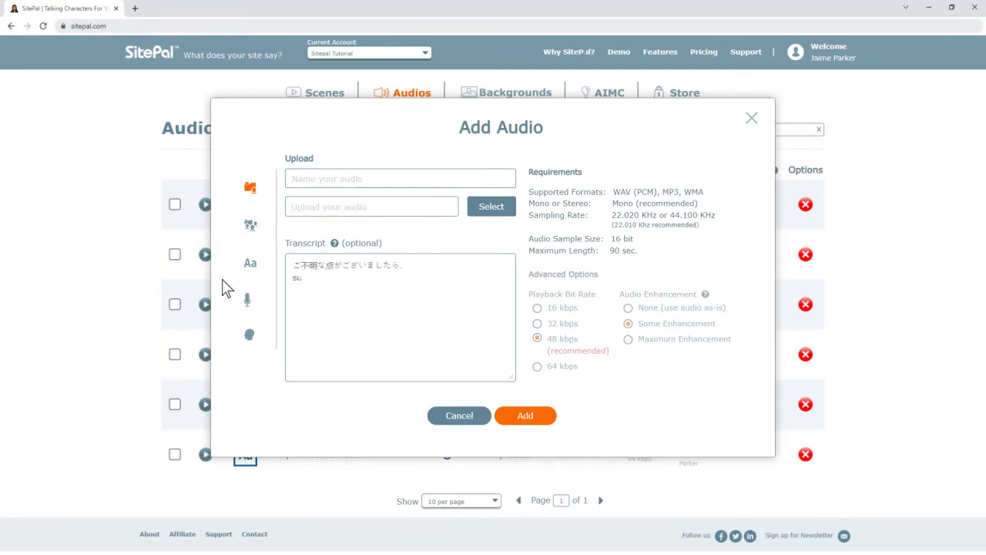
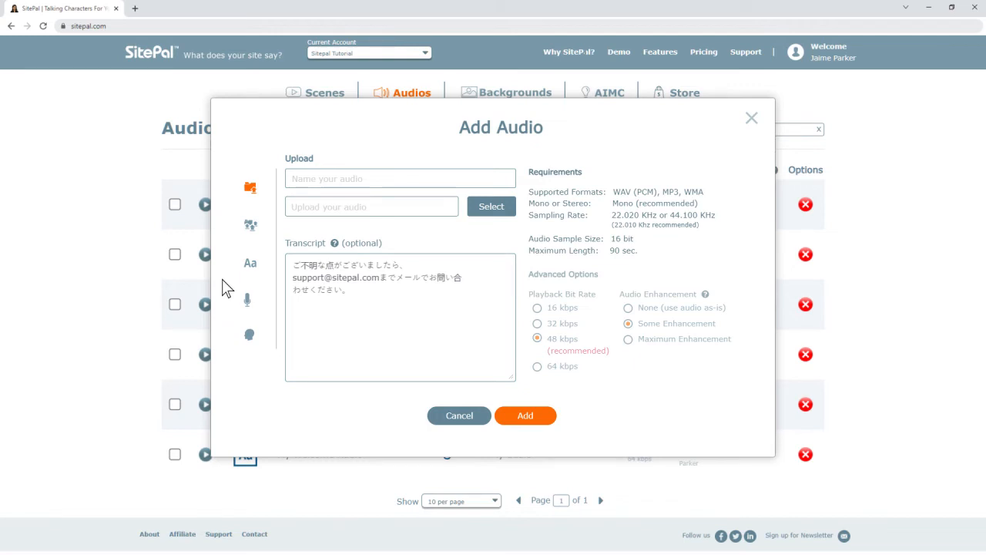
Close Add Audio, return to the Scenes list, and open My Jenny's Scene Options
left_click(752, 119)
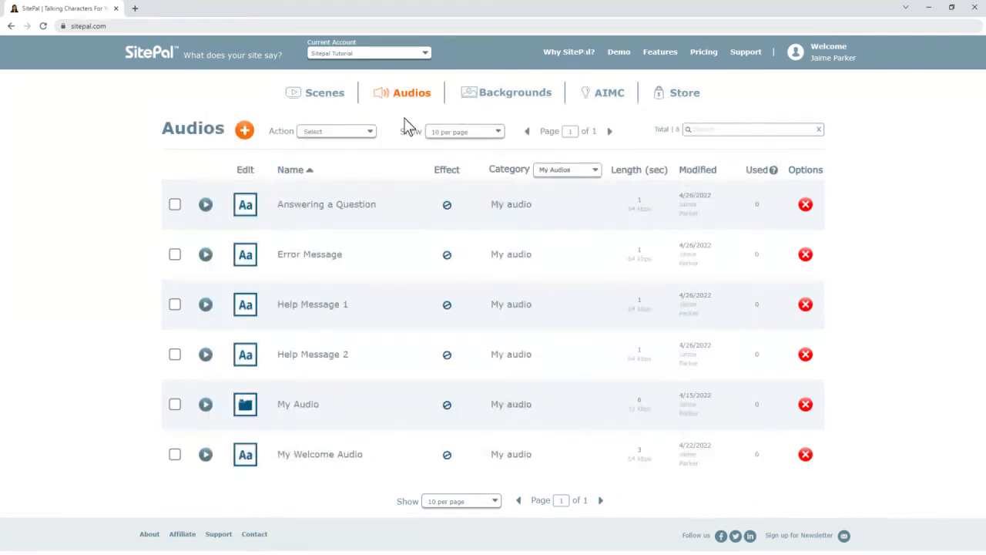
left_click(324, 102)
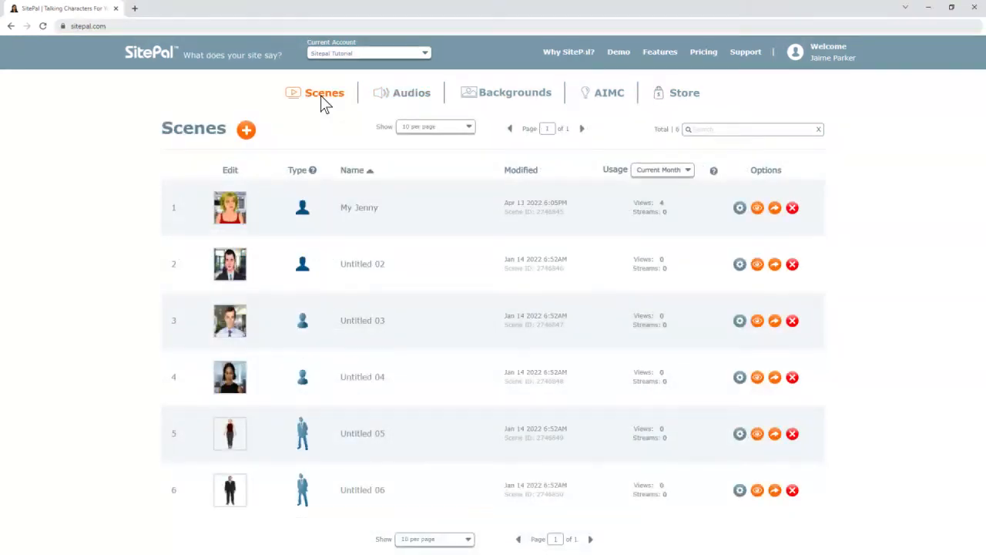
left_click(740, 208)
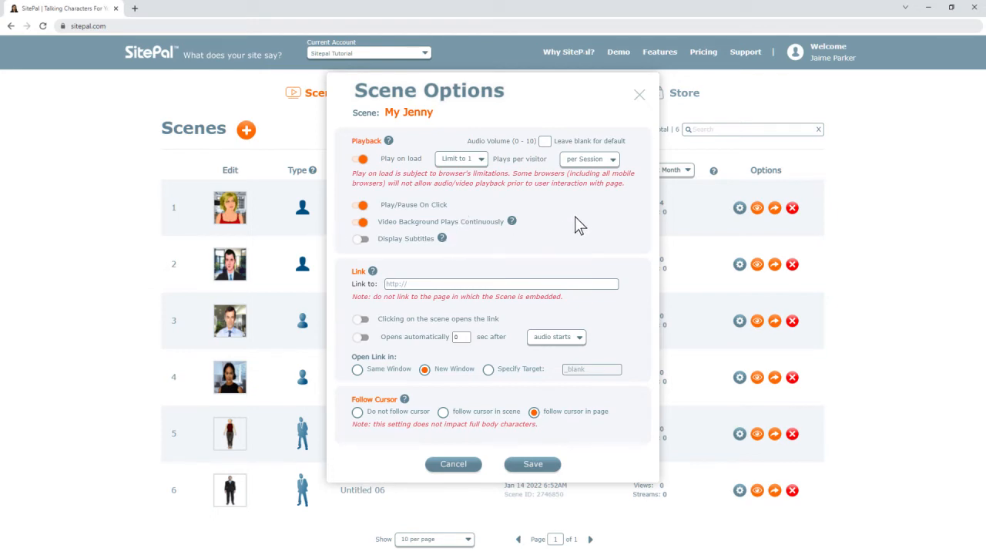
Turn on Play/Pause On Click for My Jenny and open its Publish Your Scene dialog
left_click(361, 203)
left_click(640, 95)
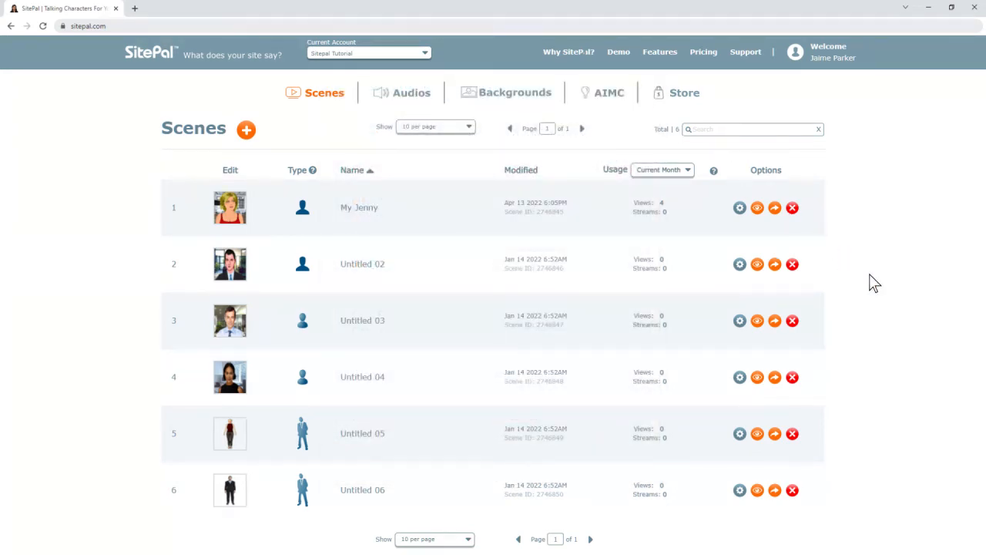
left_click(776, 213)
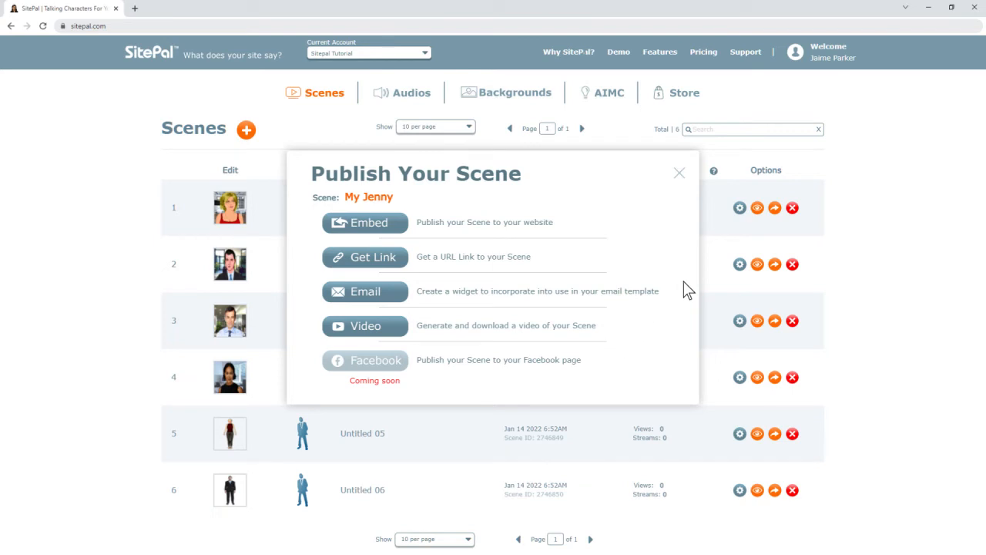
Choose Embed to open My Jenny's Embed in Webpage dialog at 800×600
left_click(377, 224)
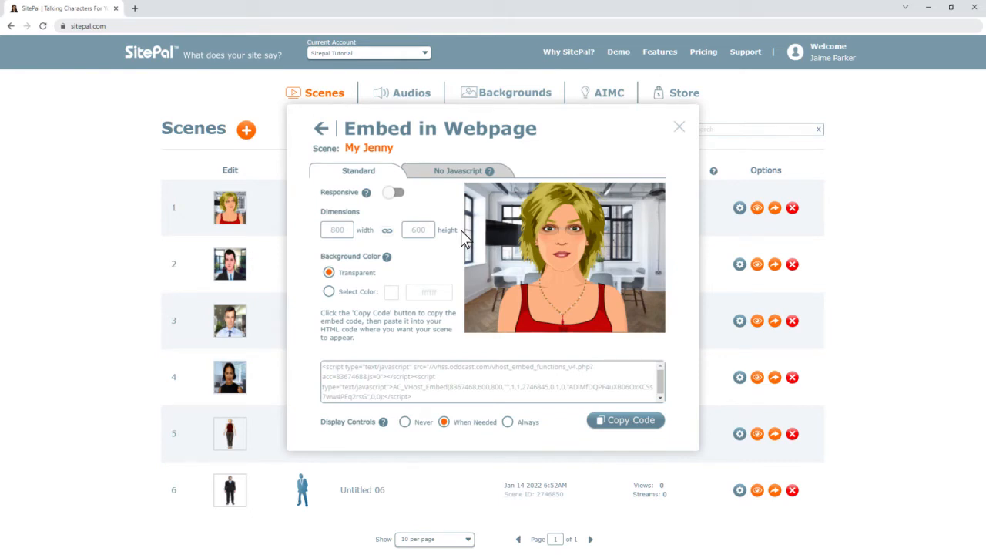
Switch on Responsive sizing so the embed ignores the fixed 800×600 dimensions
left_click(386, 229)
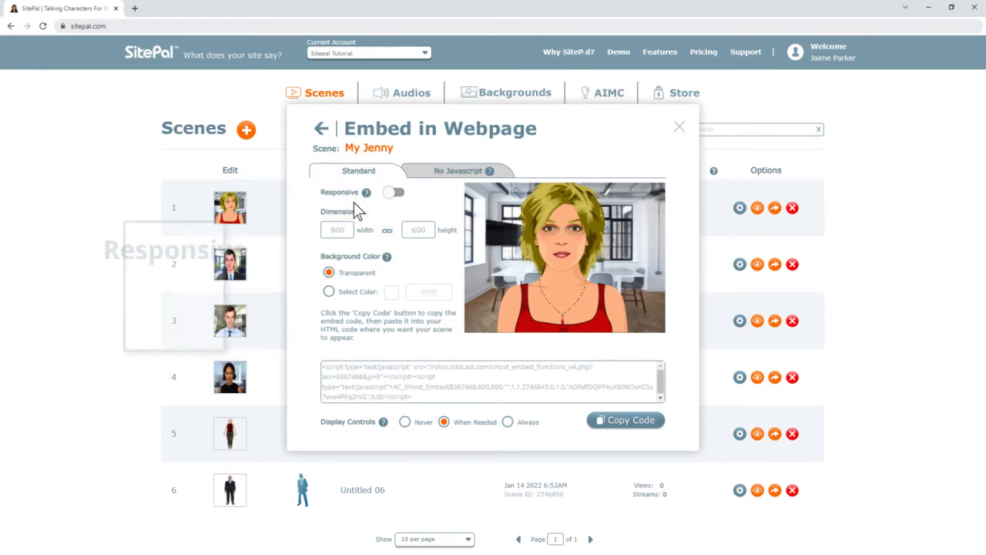
left_click(393, 195)
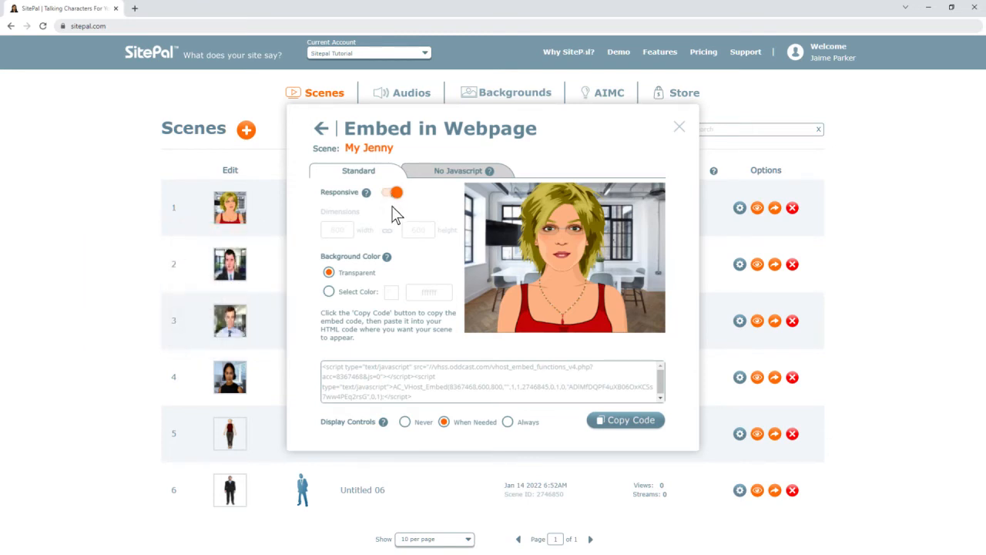
Set the embed background to the solid dark red colour #D23939
left_click(329, 291)
left_click(391, 291)
left_click(411, 301)
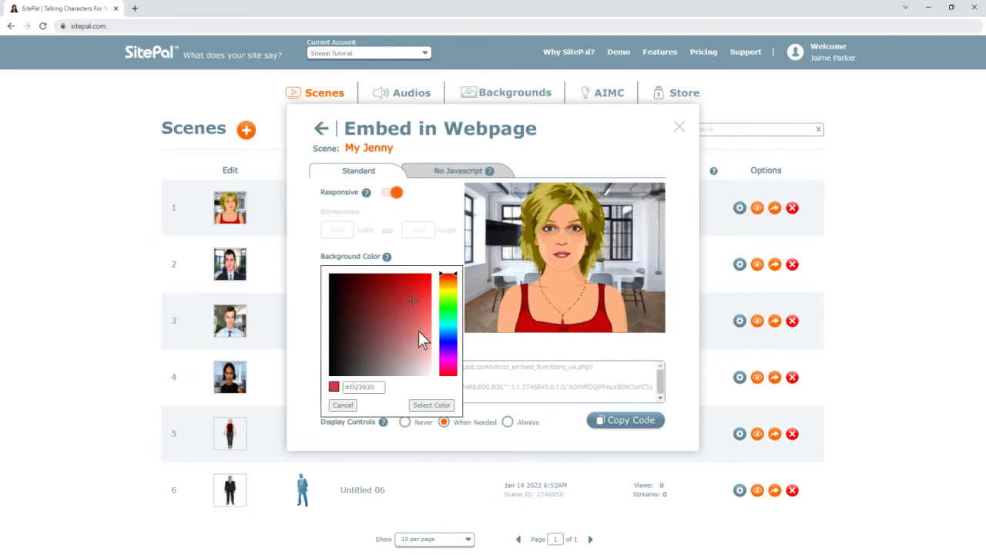
left_click(431, 405)
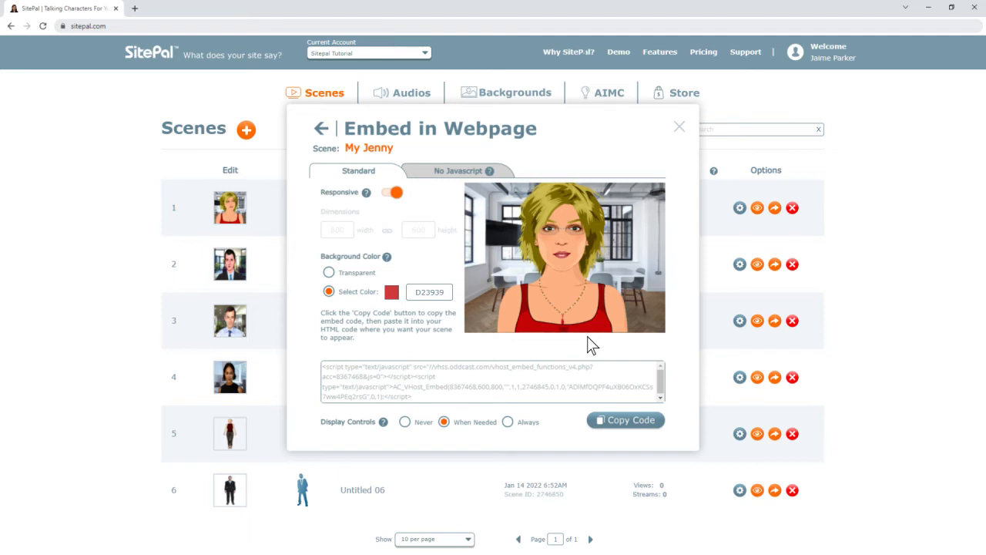
Copy the updated embed code for My Jenny
left_click(634, 425)
left_click(629, 420)
left_click(744, 52)
Show the No Javascript iframe embed code sized 800px by 600px
left_click(474, 172)
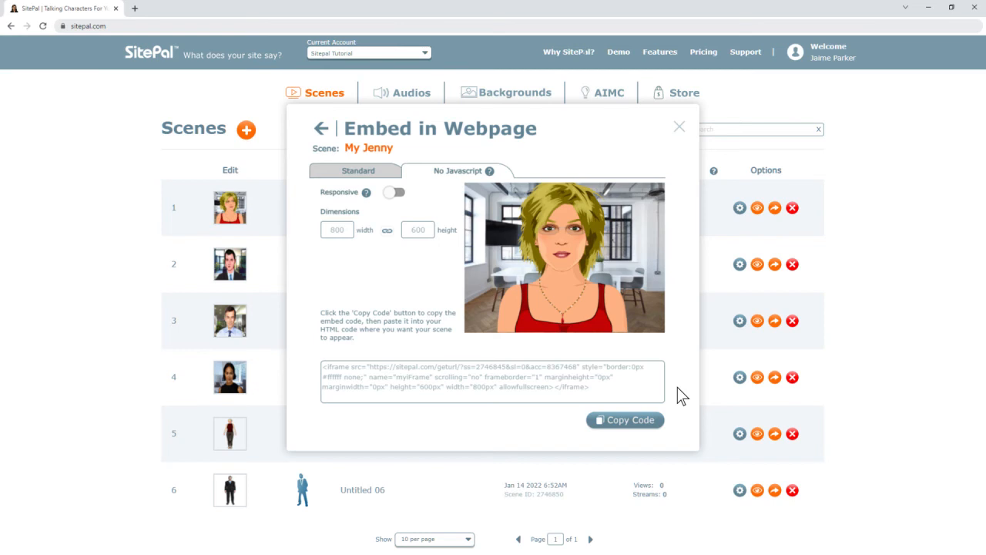
Enable Display Message Panel on the Get Link share, then open Publish to Email
left_click(321, 128)
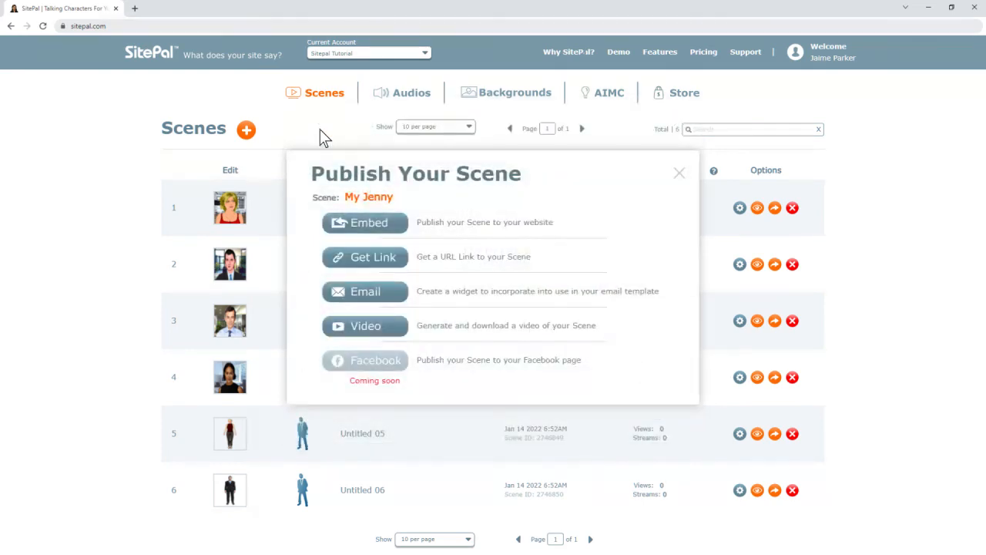
left_click(372, 260)
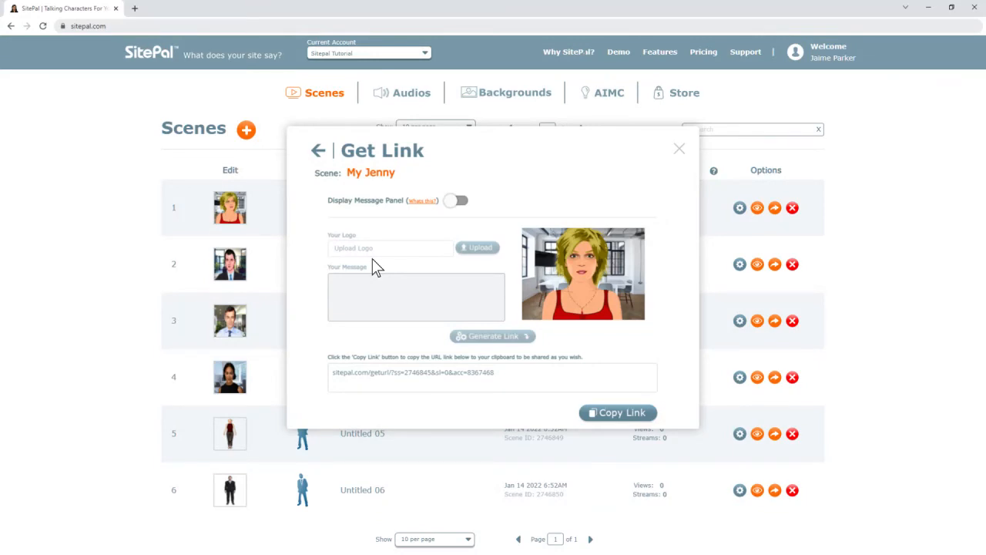
left_click(456, 202)
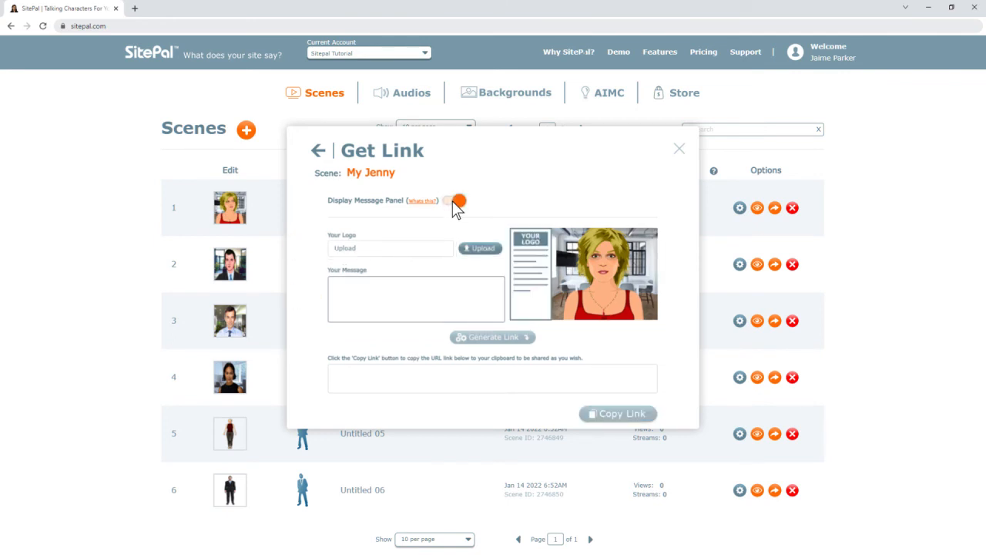
left_click(318, 151)
left_click(371, 289)
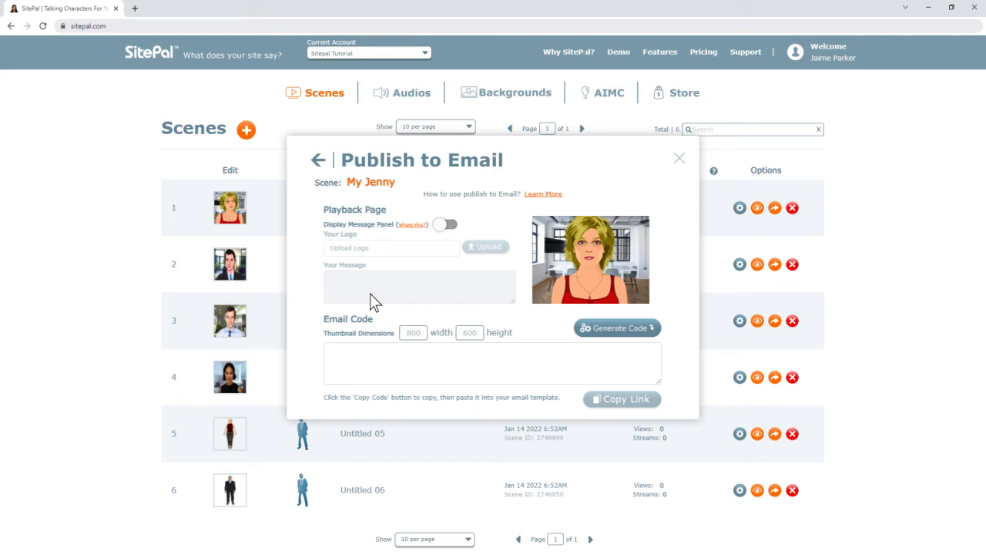
Return from Publish to Email to the Publish Your Scene choices
left_click(318, 160)
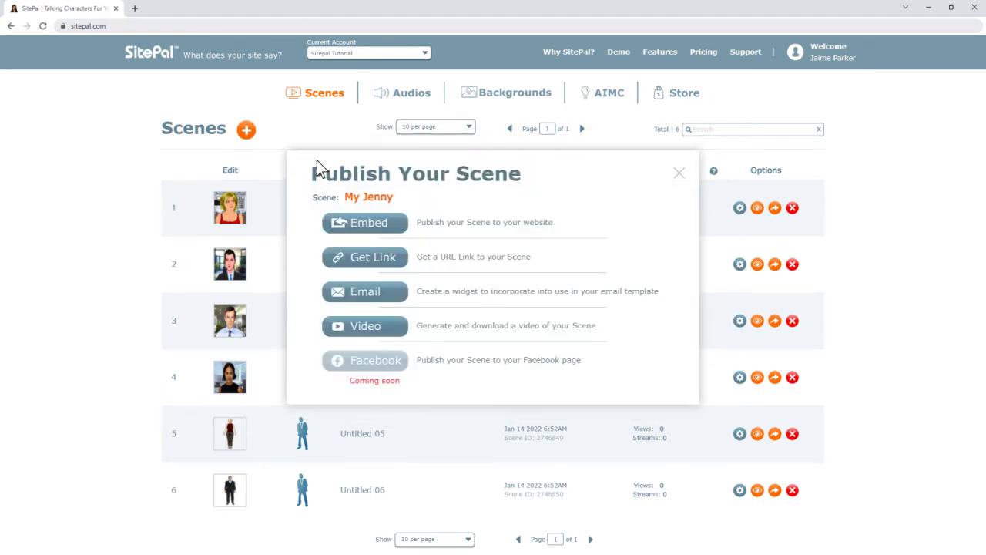
Open Publish to Video, keep MP4 as the video format, and return
left_click(364, 325)
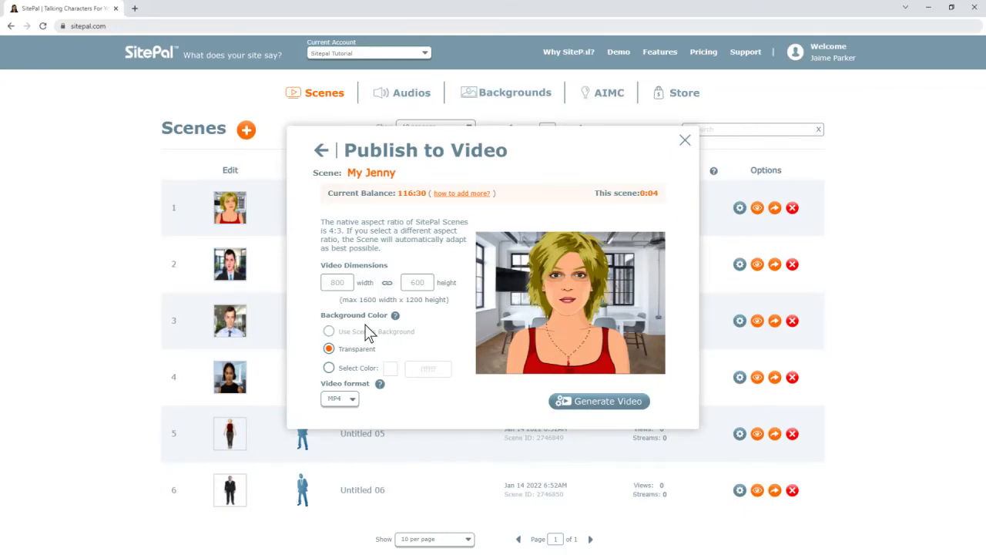
left_click(352, 398)
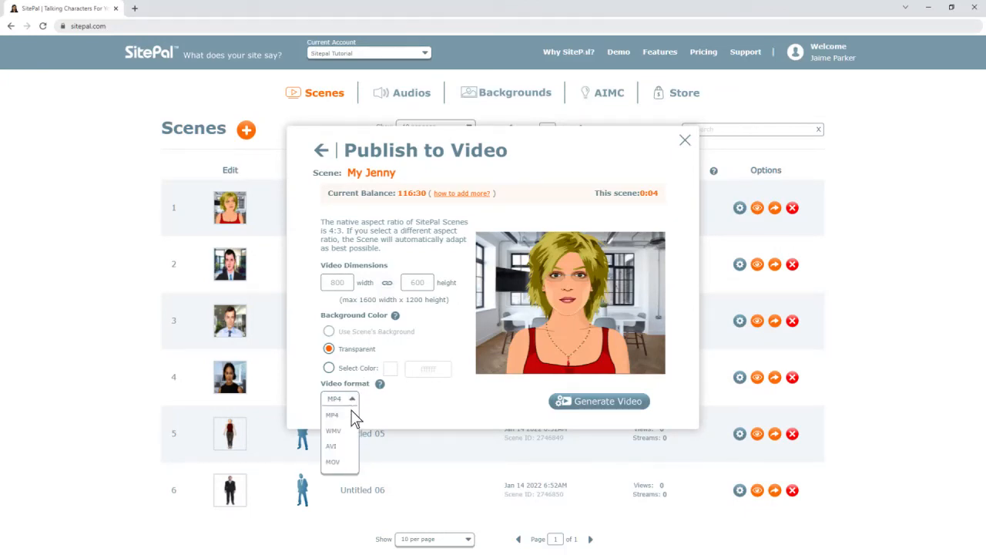
left_click(352, 416)
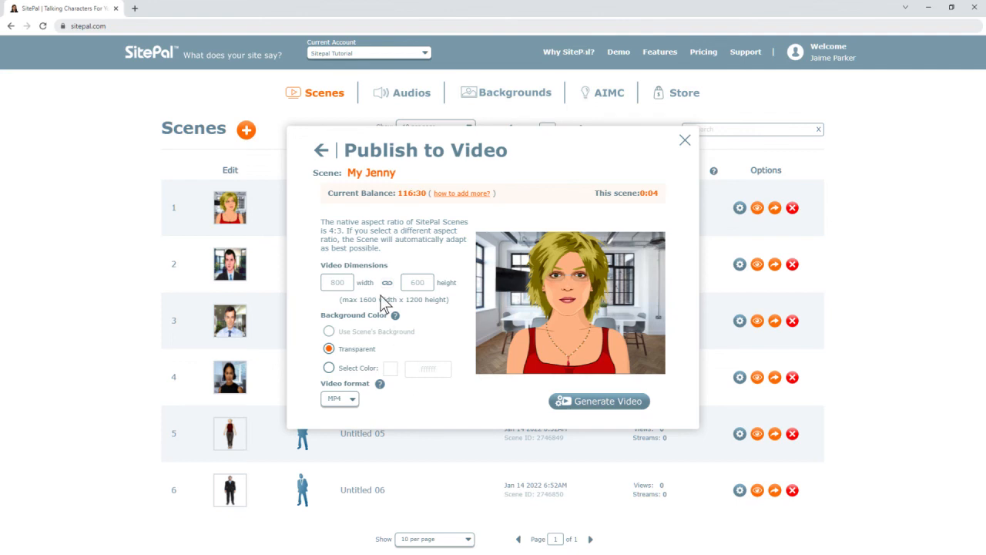
left_click(322, 152)
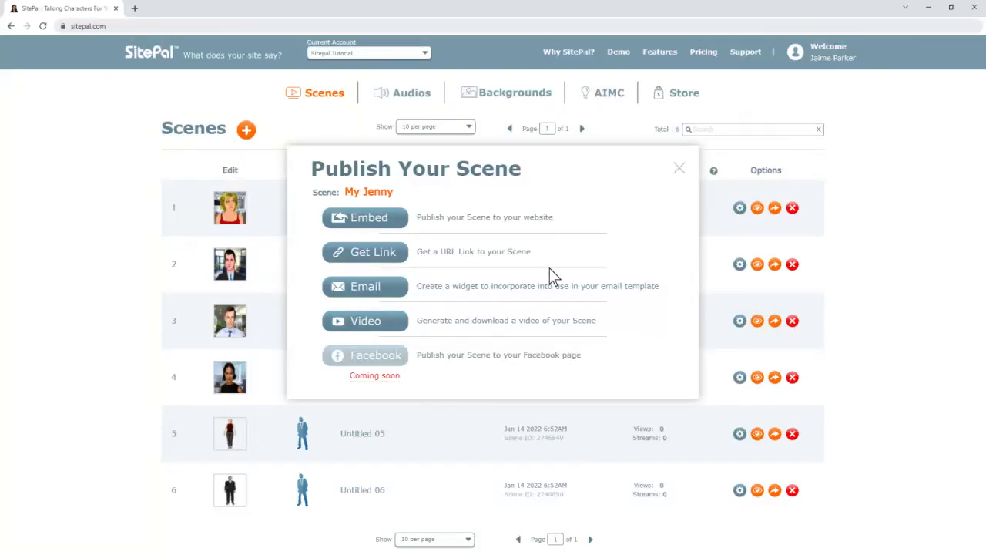
Close My Jenny's publishing choices, open Untitled 05's Embed settings, then open Support
left_click(679, 168)
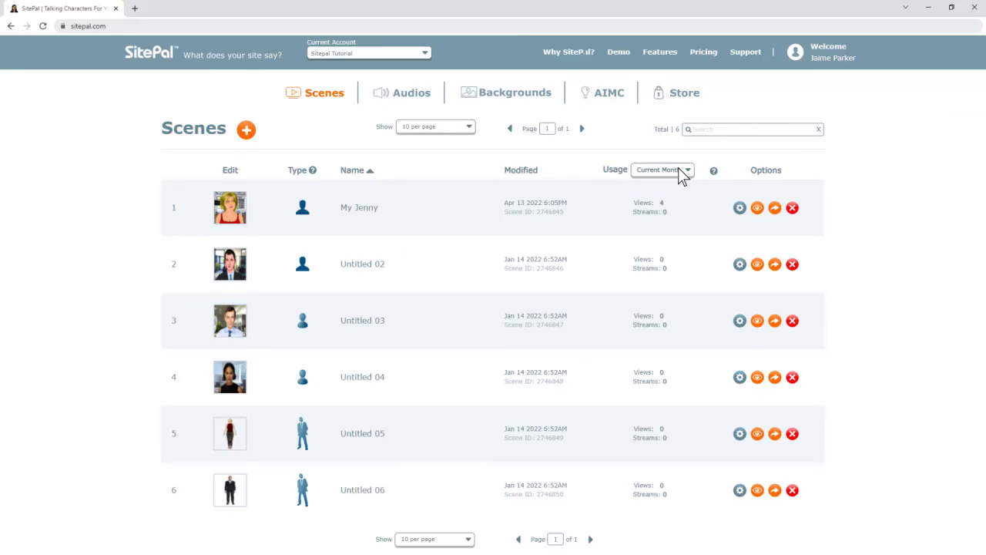
left_click(775, 434)
left_click(362, 223)
left_click(745, 53)
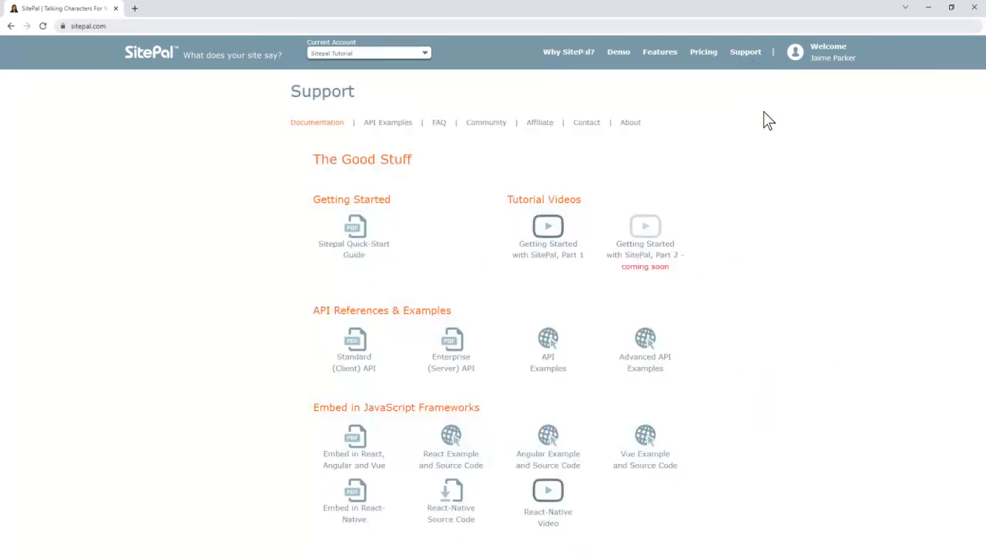